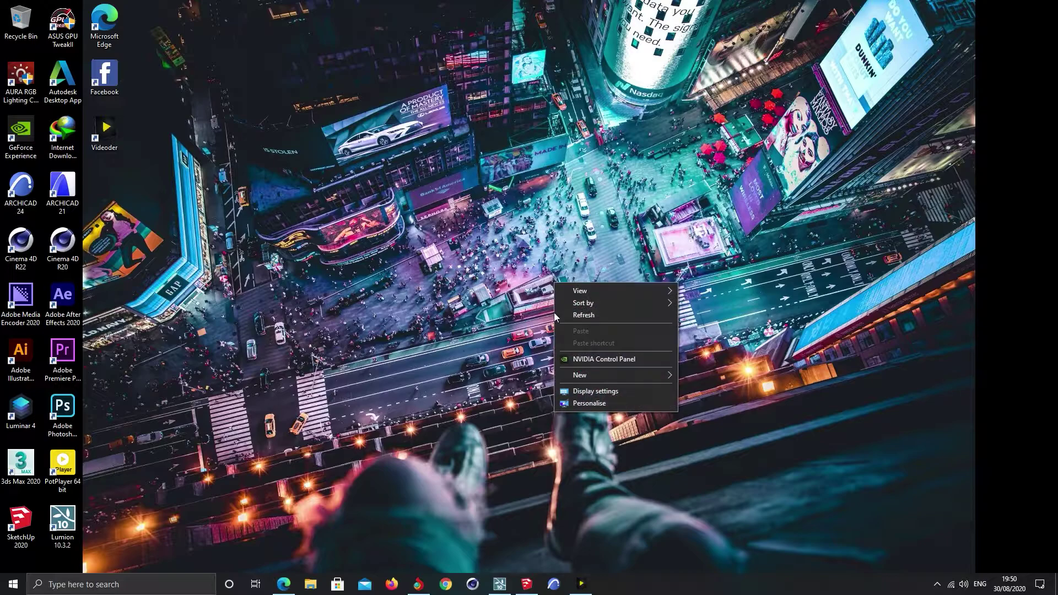
Switch to SketchUp, examine the house exterior and both parked cars from several angles, and restore the FROM STREET scene
click(527, 585)
middle_drag(501, 276, 536, 380)
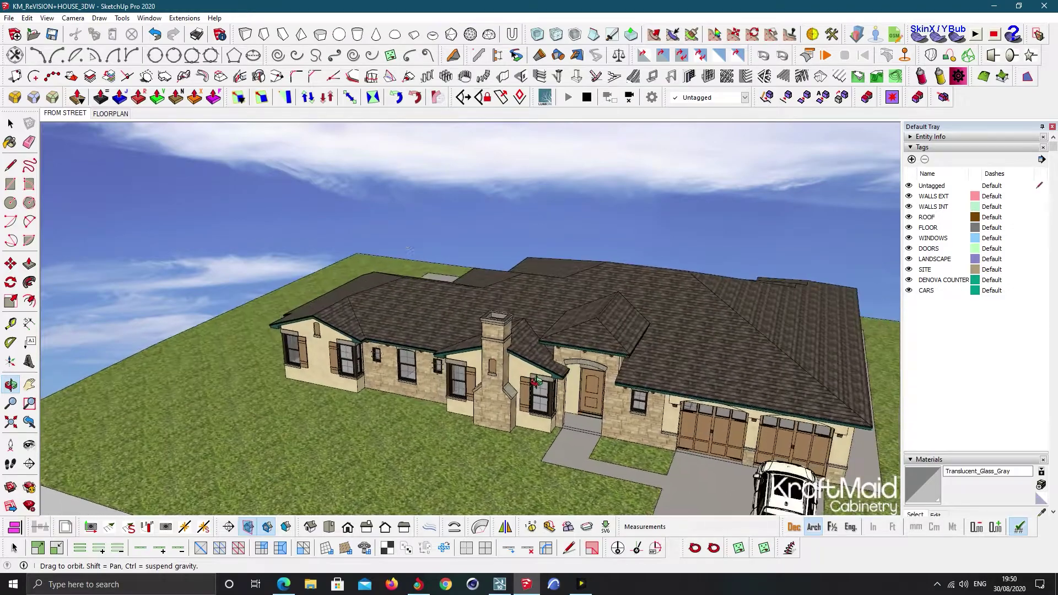
click(46, 19)
click(70, 149)
scroll(498, 286, down, 3)
drag(573, 378, 555, 214)
middle_drag(487, 248, 878, 232)
middle_drag(747, 265, 182, 265)
drag(867, 179, 687, 231)
middle_drag(441, 330, 733, 270)
scroll(730, 272, down, 3)
drag(678, 361, 508, 291)
scroll(371, 255, up, 6)
middle_drag(721, 317, 682, 316)
scroll(682, 316, down, 2)
drag(529, 302, 658, 333)
scroll(659, 332, down, 2)
middle_drag(446, 374, 823, 357)
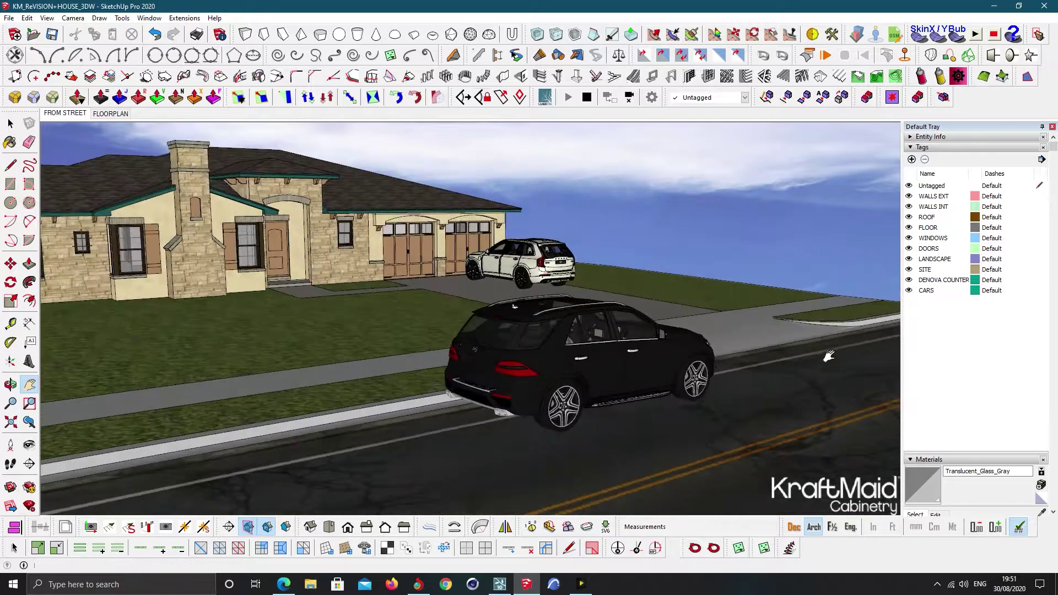
scroll(607, 337, up, 3)
middle_drag(653, 325, 391, 323)
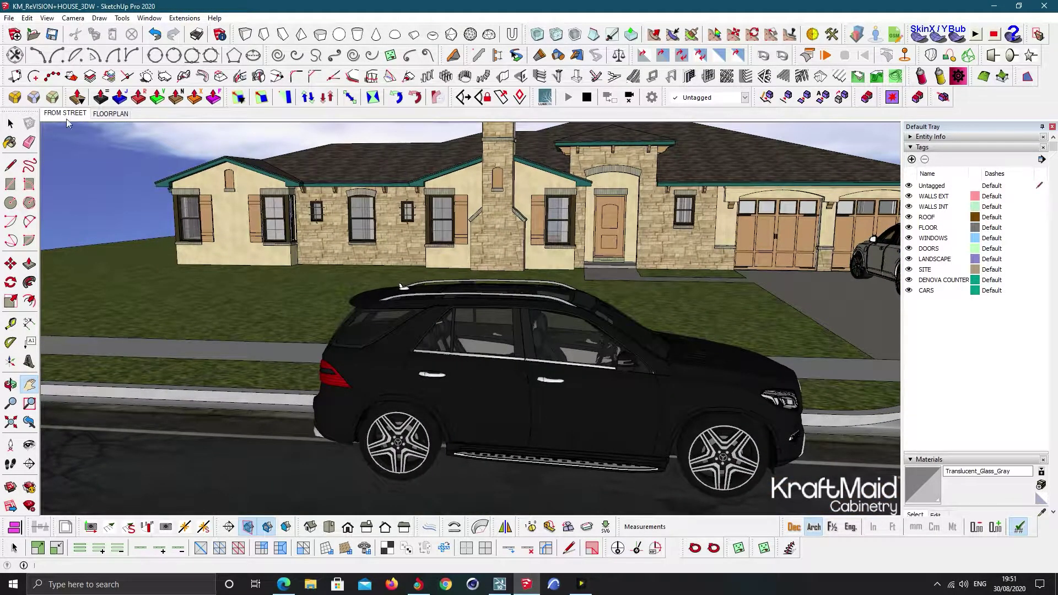
click(61, 113)
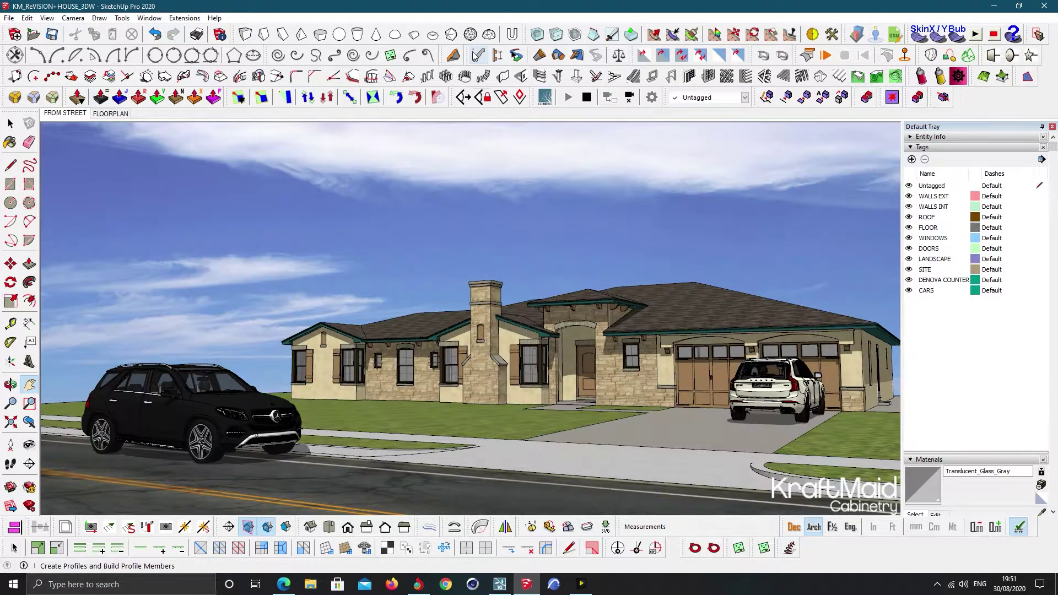
Switch to Lumion, enter Build mode's Objects tools, and clear the current object selection
click(995, 8)
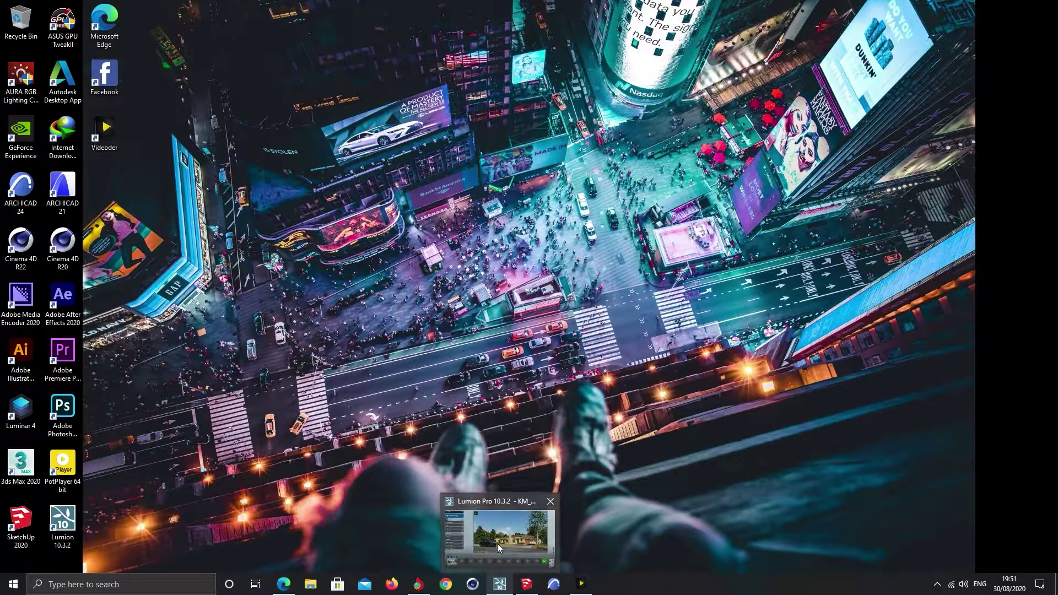
click(497, 553)
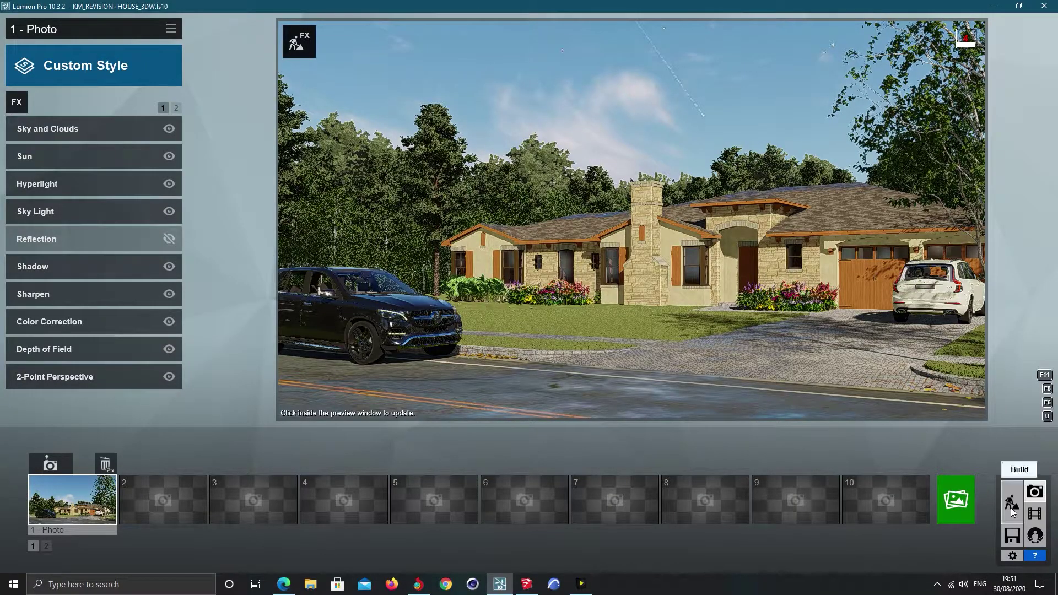
click(1012, 505)
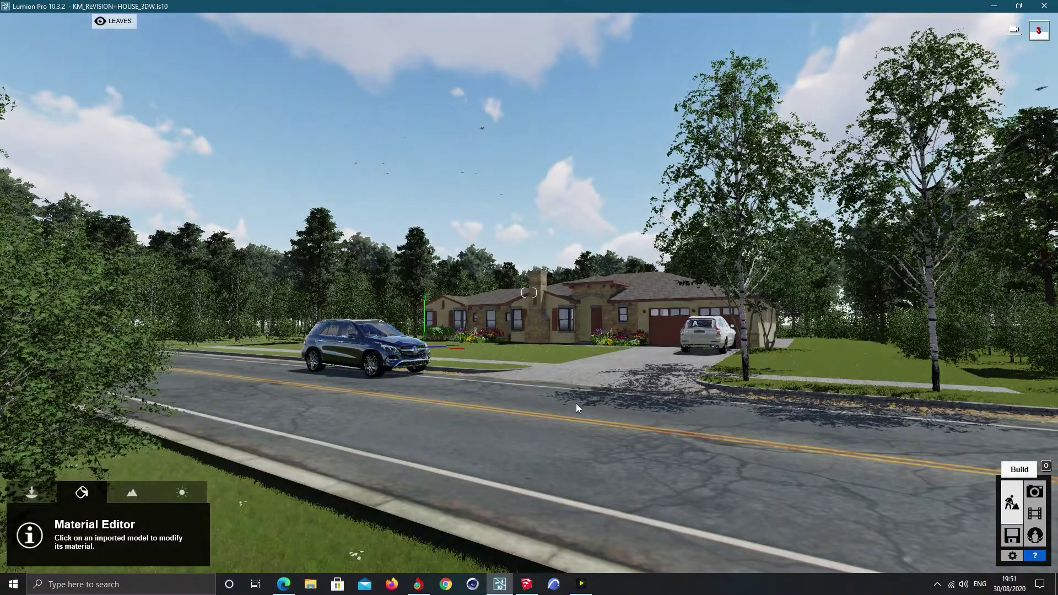
right_drag(575, 402, 571, 432)
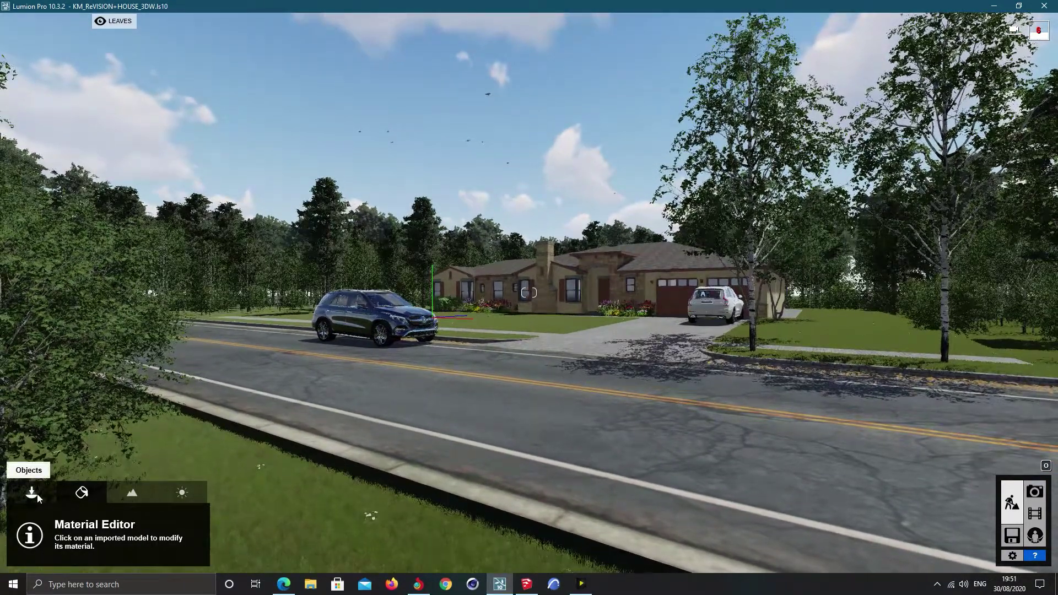
click(32, 492)
right_drag(385, 331, 490, 369)
right_drag(358, 380, 367, 478)
key(q)
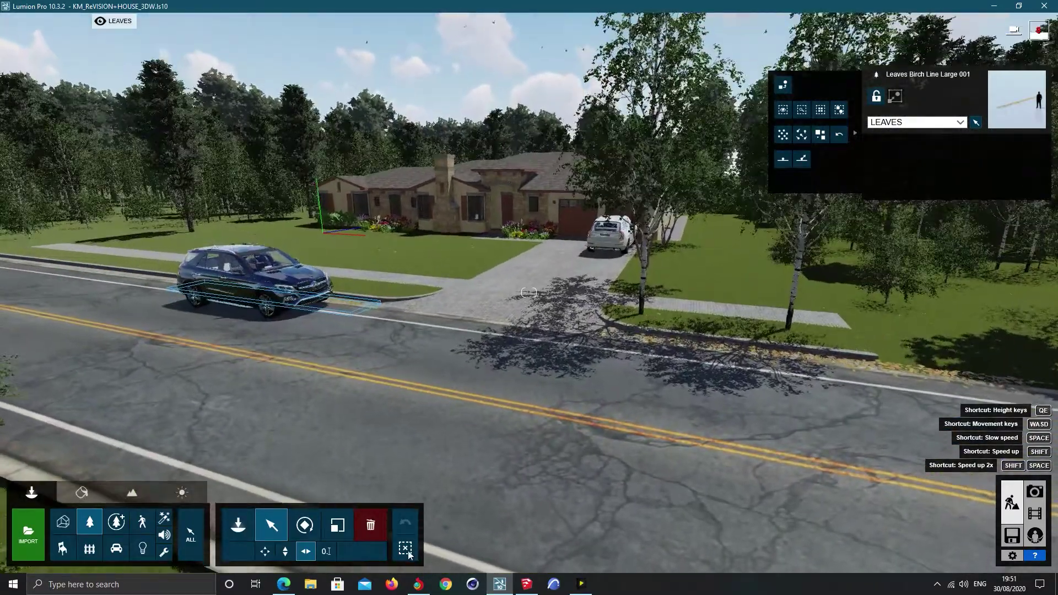
click(408, 552)
Select all the flowers in the bed between the front door and garage and move them to the PLANTS layer
right_drag(563, 377, 495, 305)
key(w)
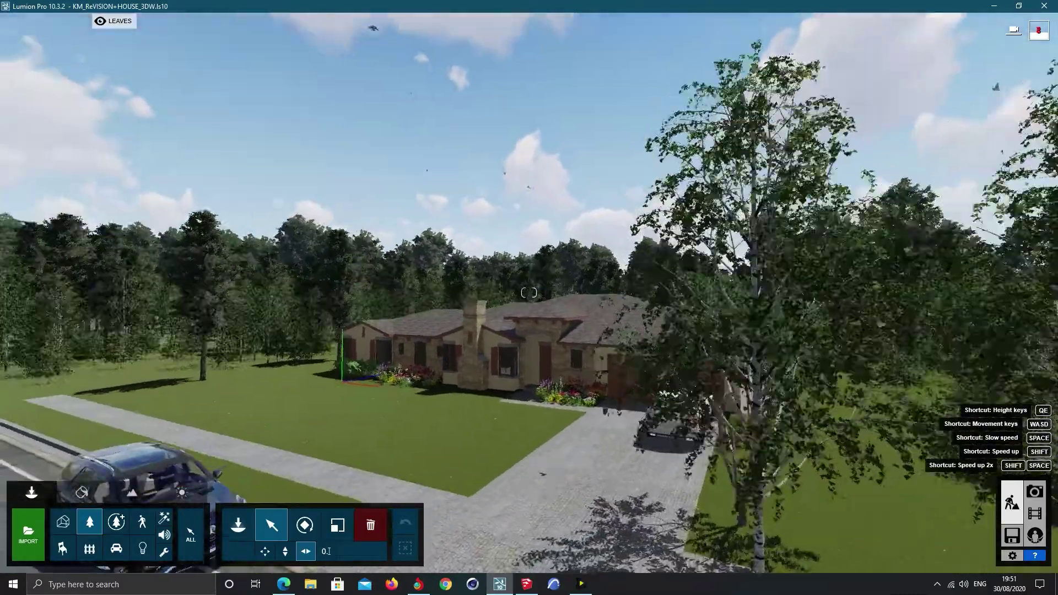
key(w)
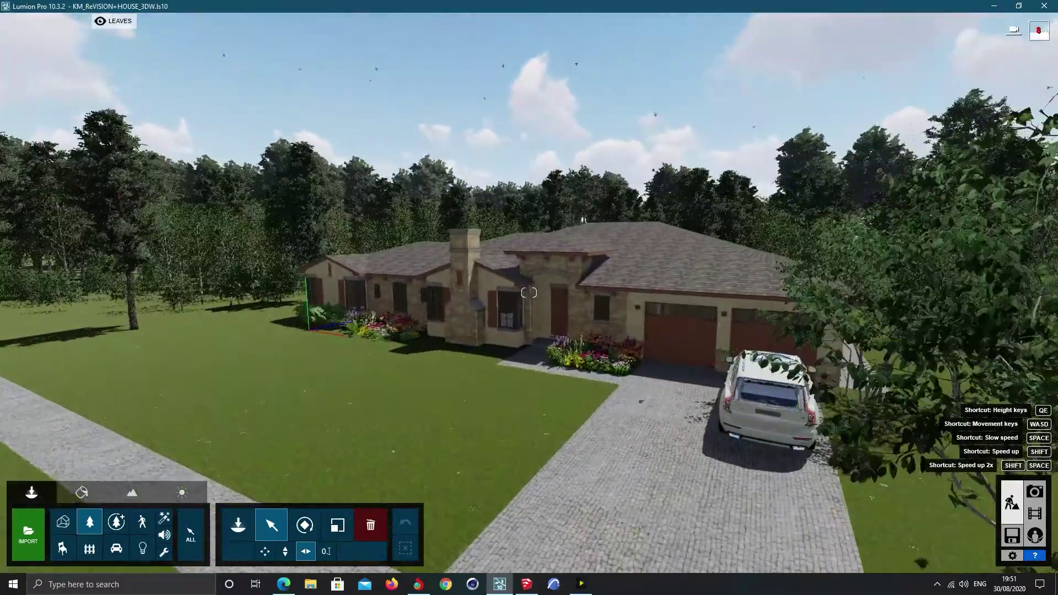
key(w)
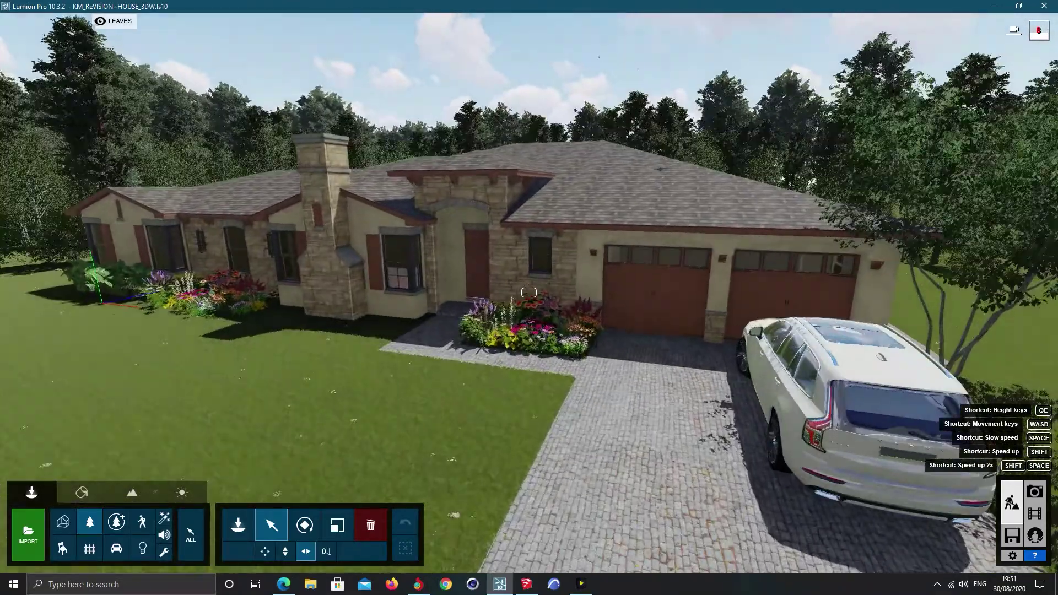
key(w)
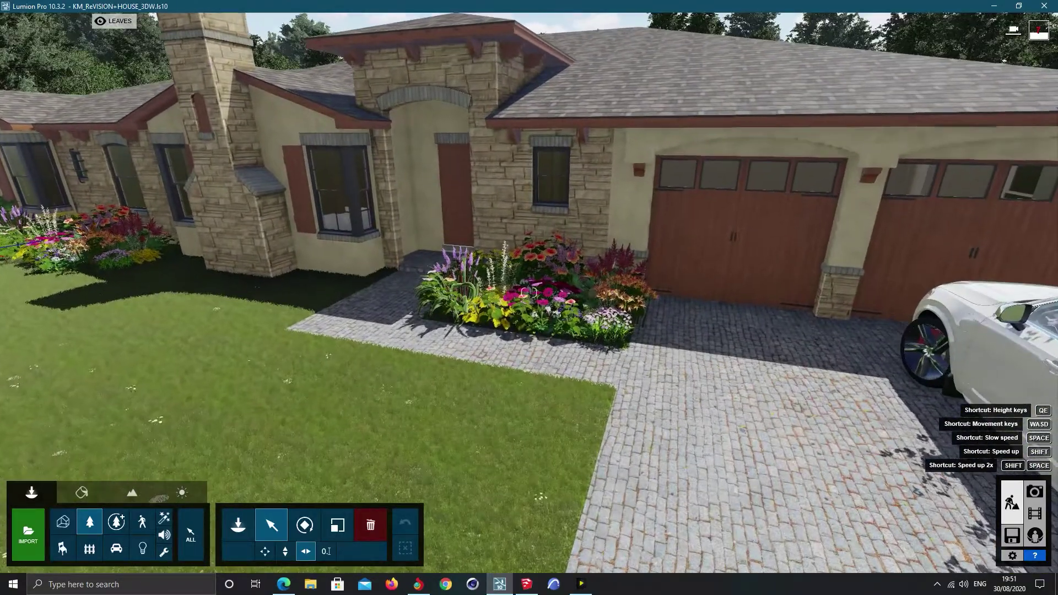
right_drag(421, 236, 438, 253)
key(q)
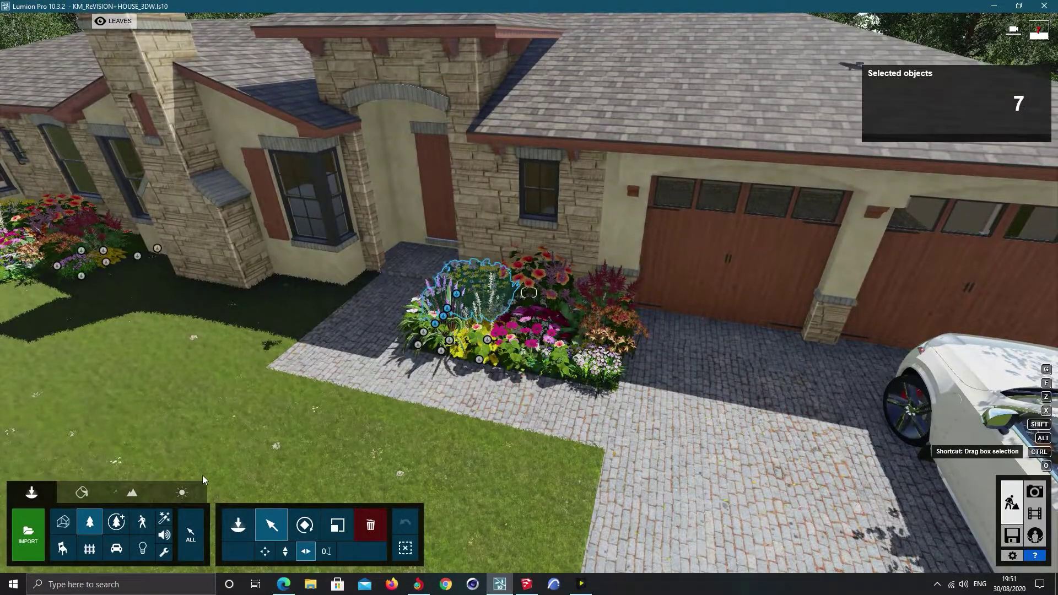
ctrl+click(516, 361)
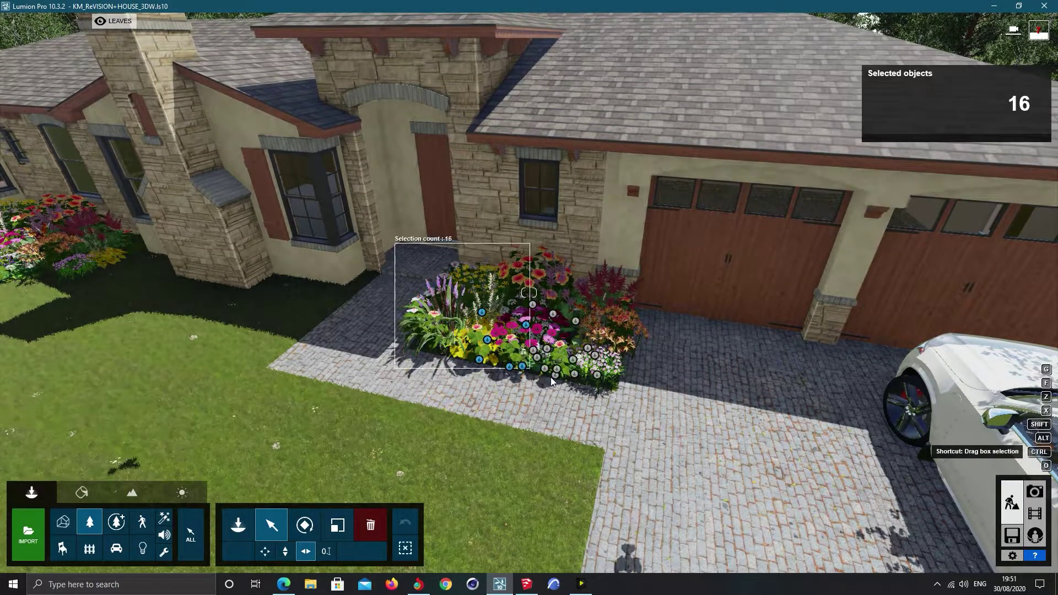
ctrl+drag(624, 405, 672, 408)
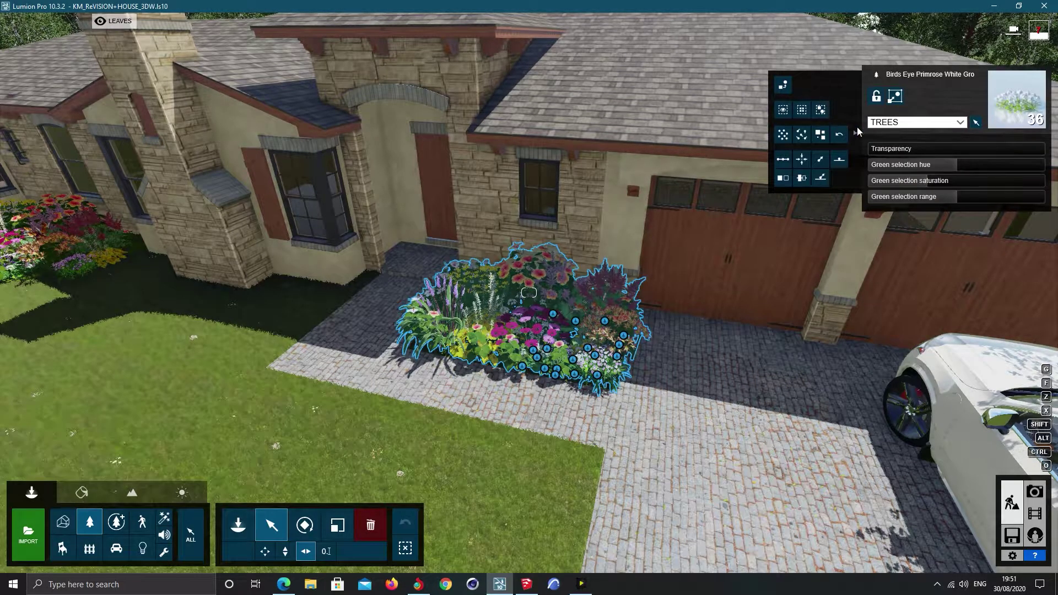
click(960, 122)
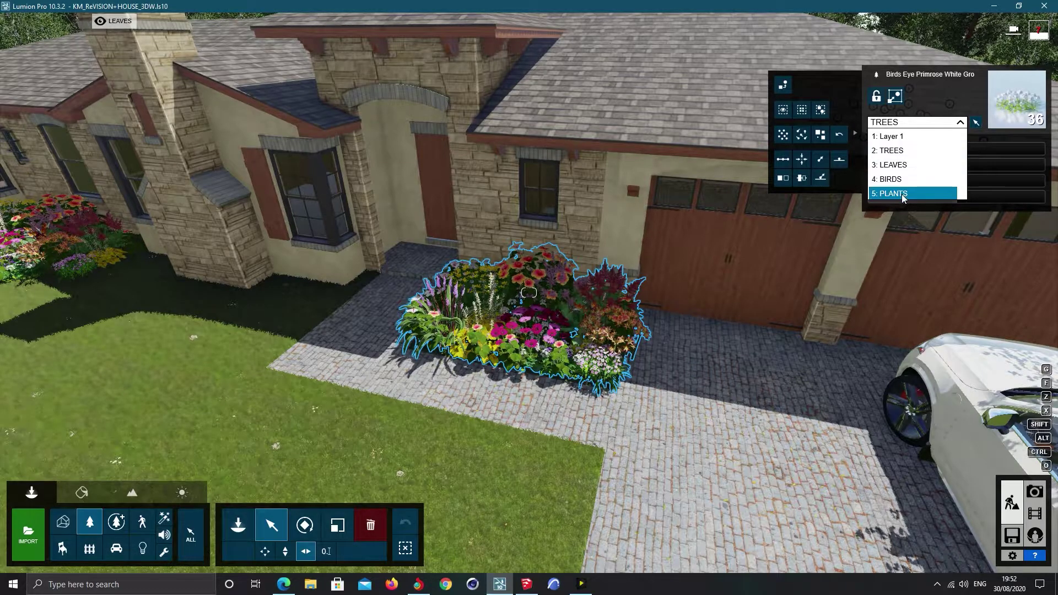
Select the shrubs and flowers along the house wing beyond the chimney and move them to the PLANTS layer
key(s)
right_drag(528, 292, 592, 318)
key(a)
key(a)
right_drag(528, 292, 446, 303)
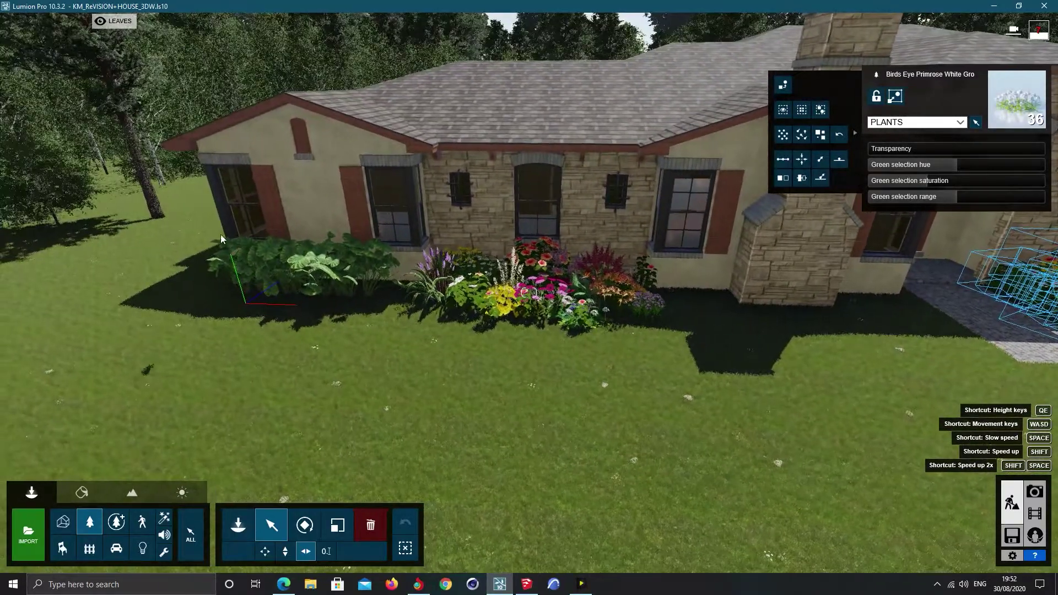
ctrl+click(508, 326)
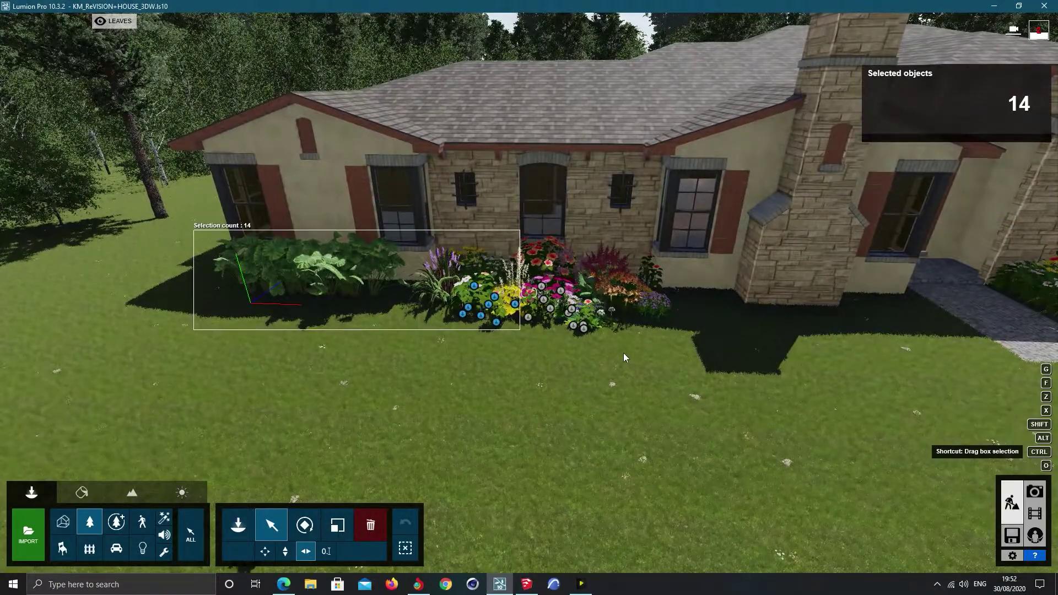
ctrl+drag(654, 360, 679, 356)
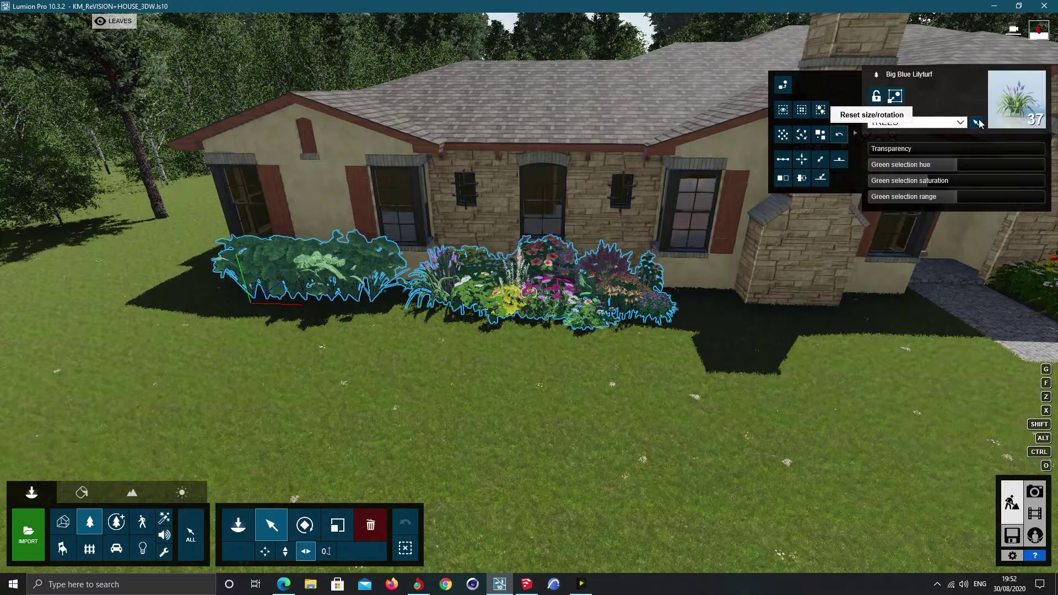
click(961, 122)
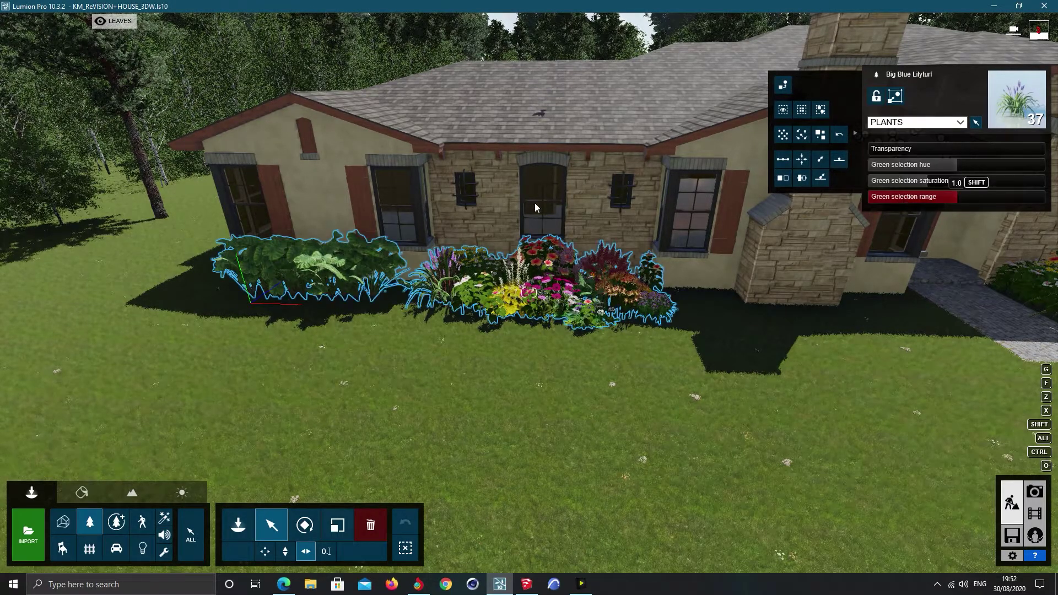
Hide the TREES, LEAVES, BIRDS and PLANTS layers, leaving only Layer 1 visible
mouse_move(38, 22)
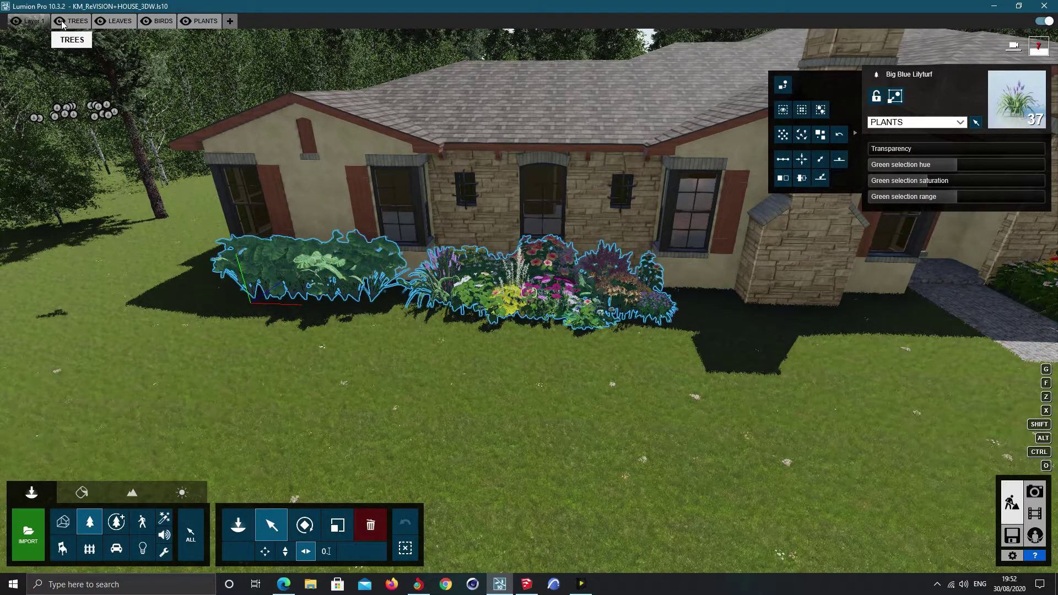
click(61, 20)
click(101, 22)
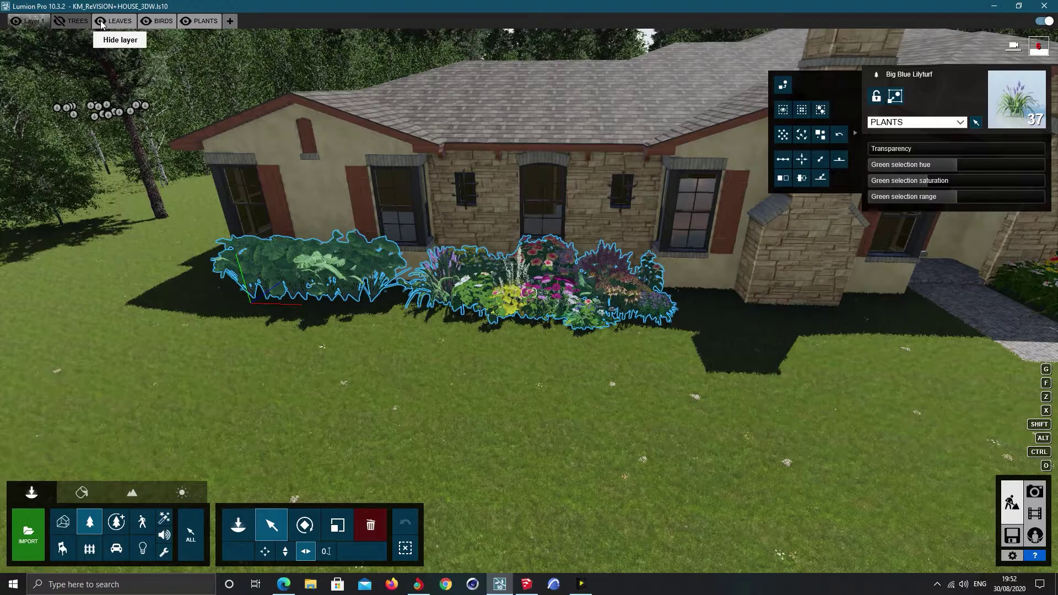
click(186, 22)
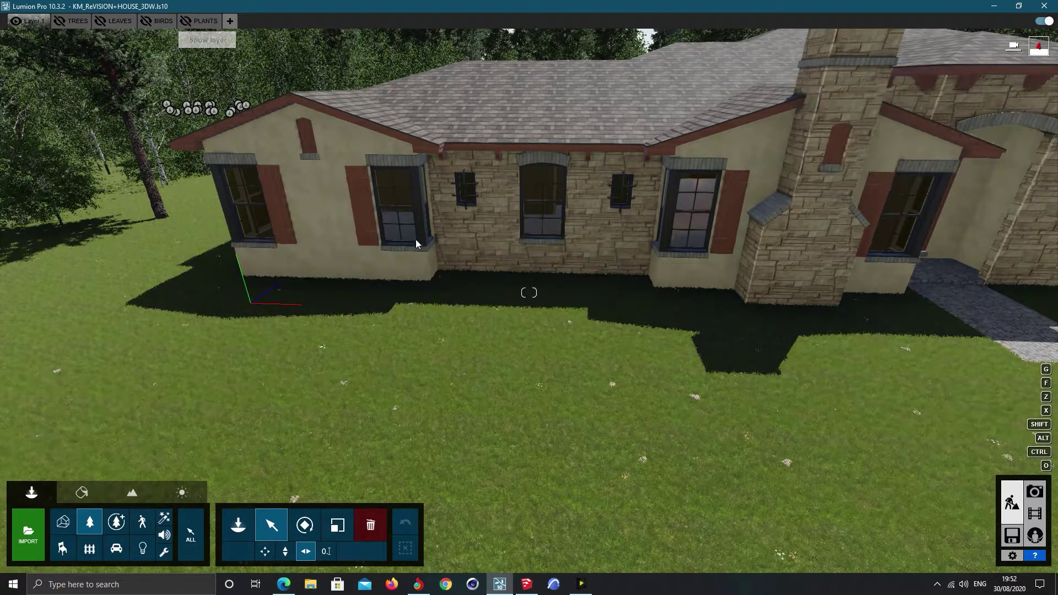
Toggle the BIRDS layer's visibility to preview the birds in the sky above the house
right_drag(440, 143, 400, 91)
right_drag(460, 243, 449, 249)
right_drag(601, 283, 706, 224)
key(s)
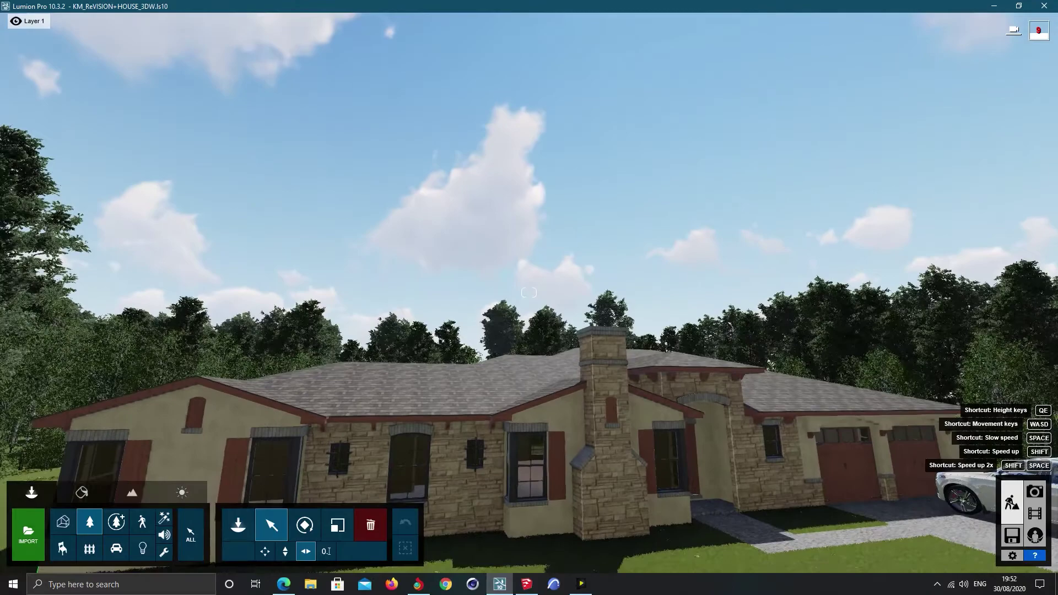
key(d)
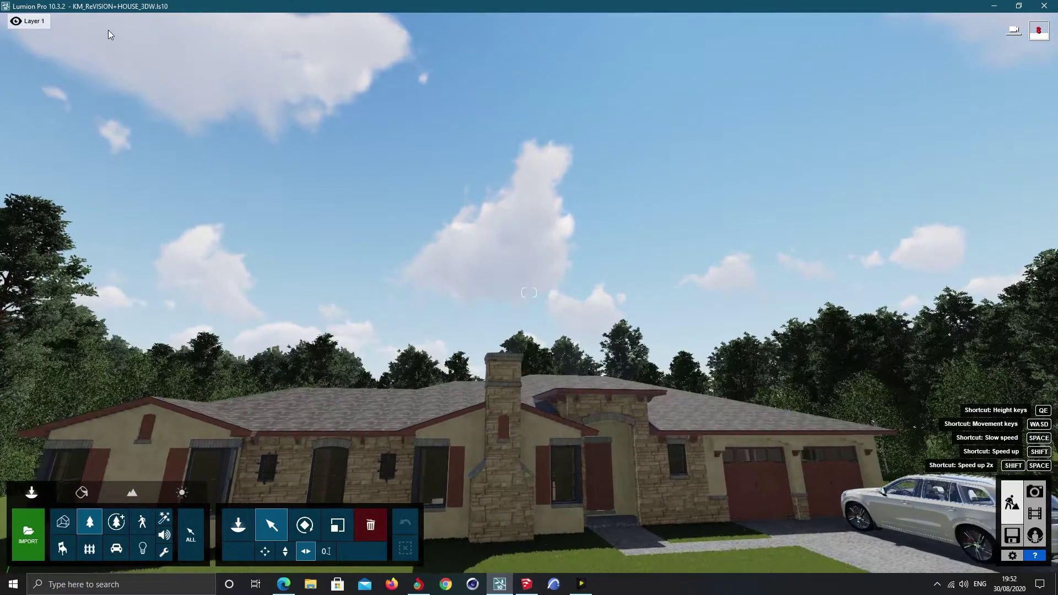
mouse_move(106, 28)
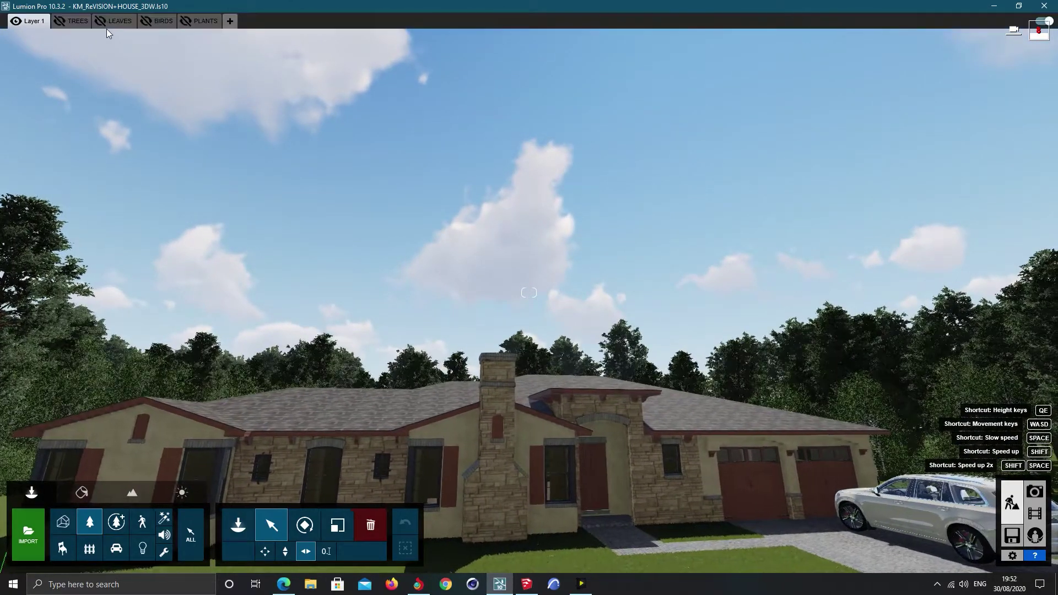
click(145, 22)
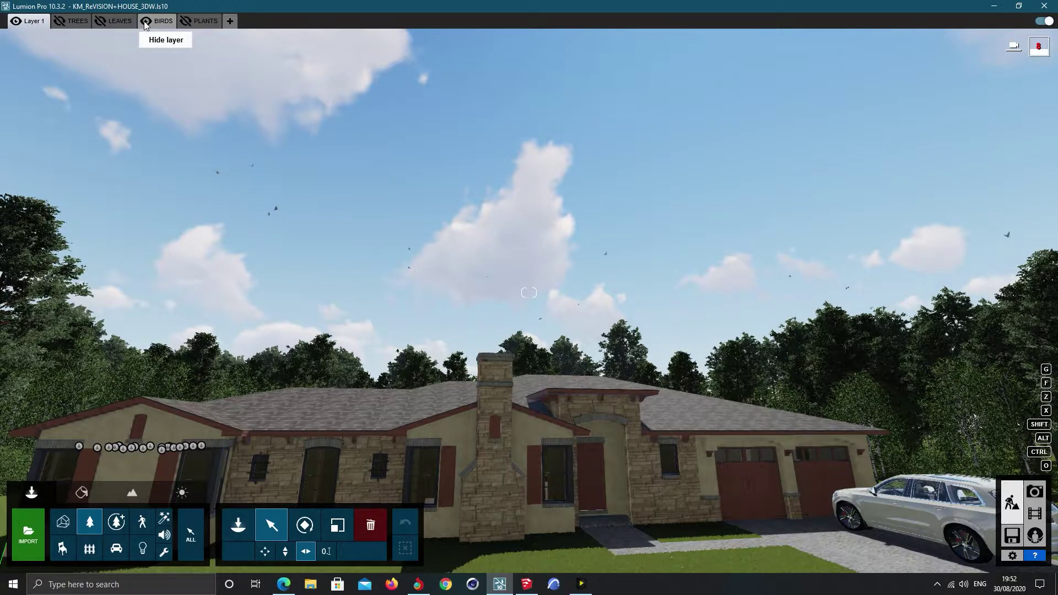
Select all objects identical to the EuropeanWhiteBirch-S3 HQ tree beyond the driveway and move them to the hidden TREES layer
key(w)
right_drag(165, 220, 287, 220)
key(s)
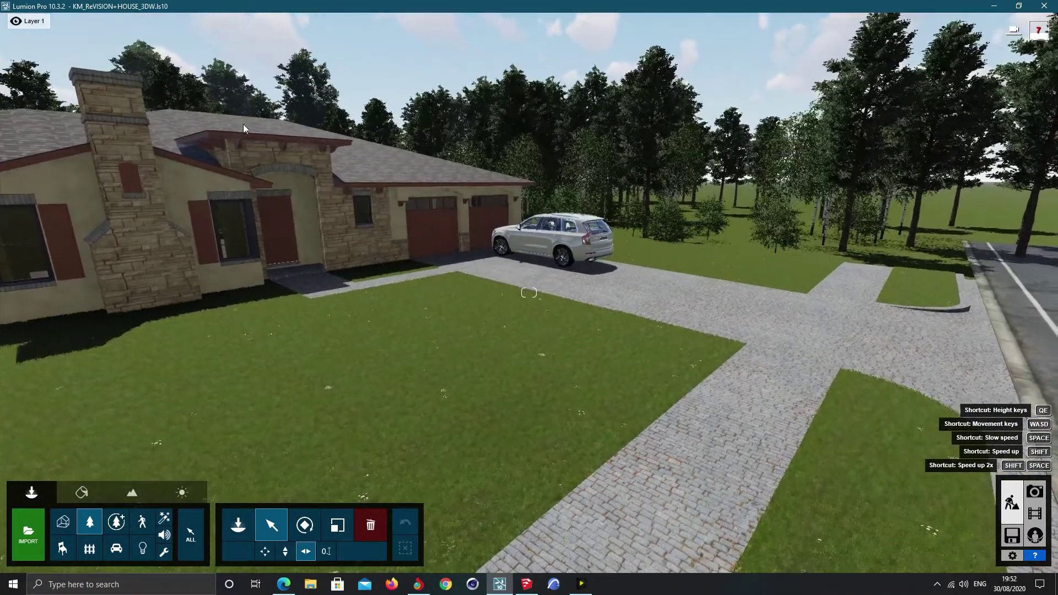
click(774, 254)
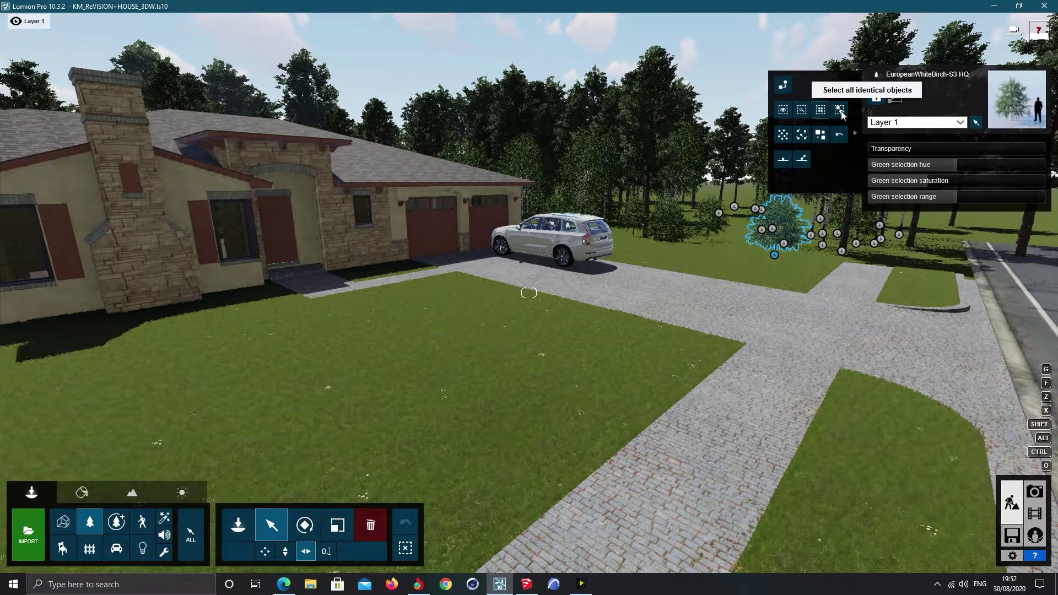
click(840, 110)
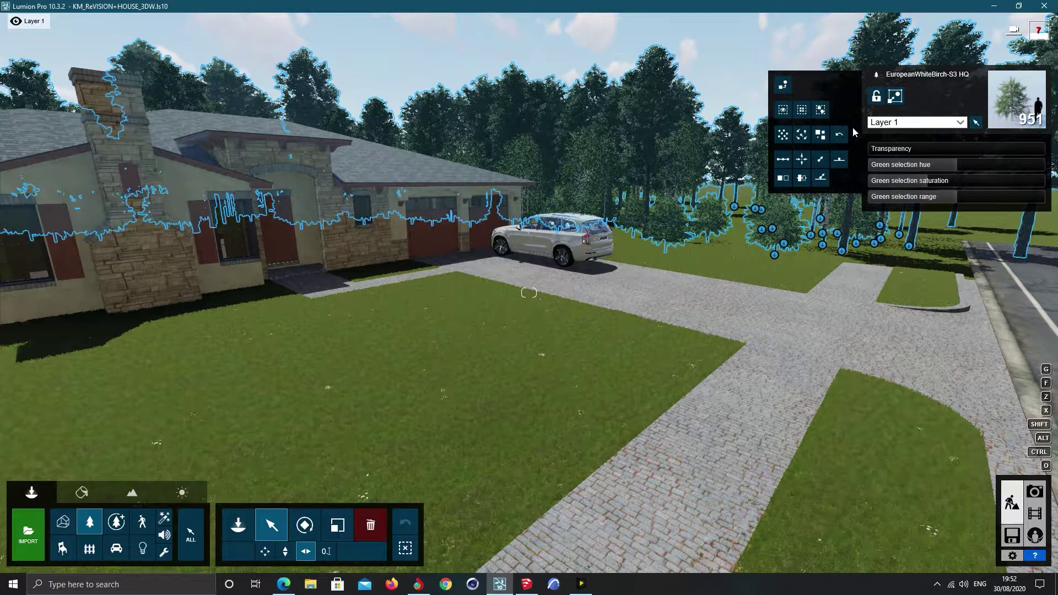
click(937, 124)
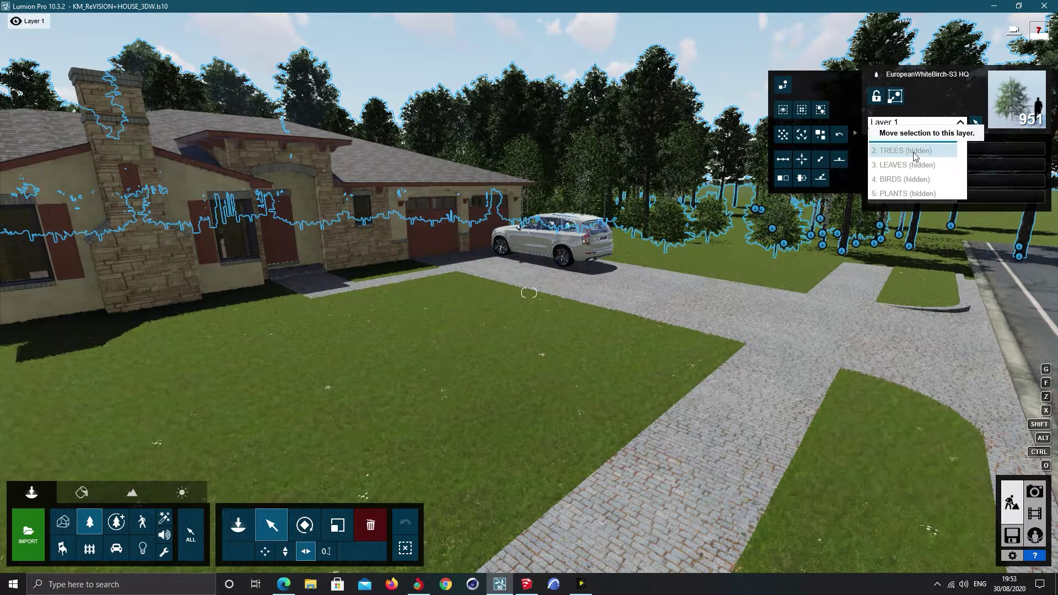
click(914, 152)
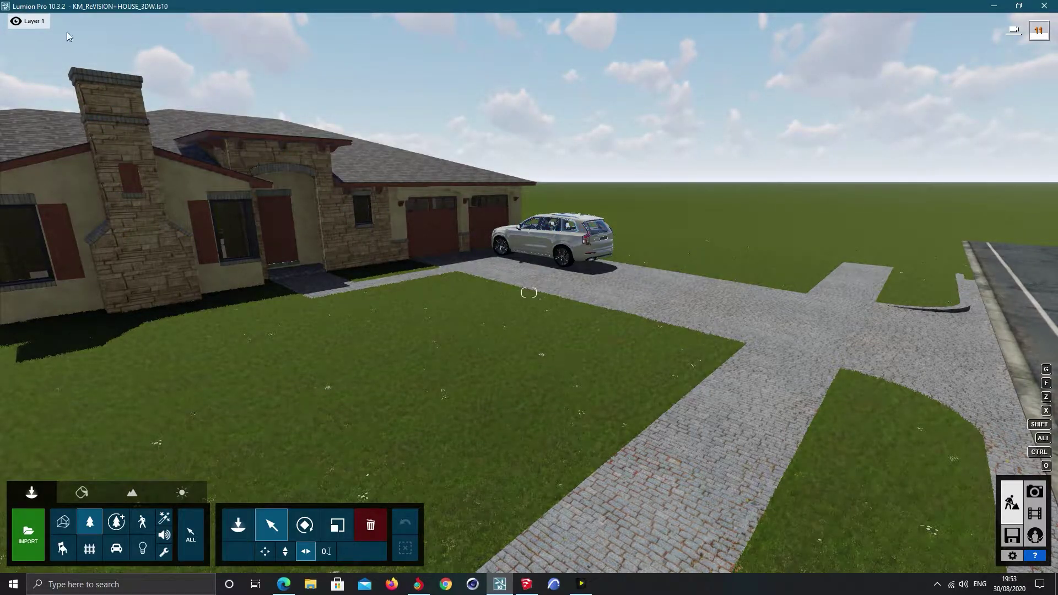
Examine the house and its surroundings from different positions with only Layer 1 visible
right_drag(553, 349, 418, 292)
key(w)
key(w)
key(d)
key(w)
right_drag(529, 293, 574, 358)
key(d)
key(a)
key(q)
key(w)
Show the PLANTS layer to display the flowerbeds along the front of the house
mouse_move(58, 33)
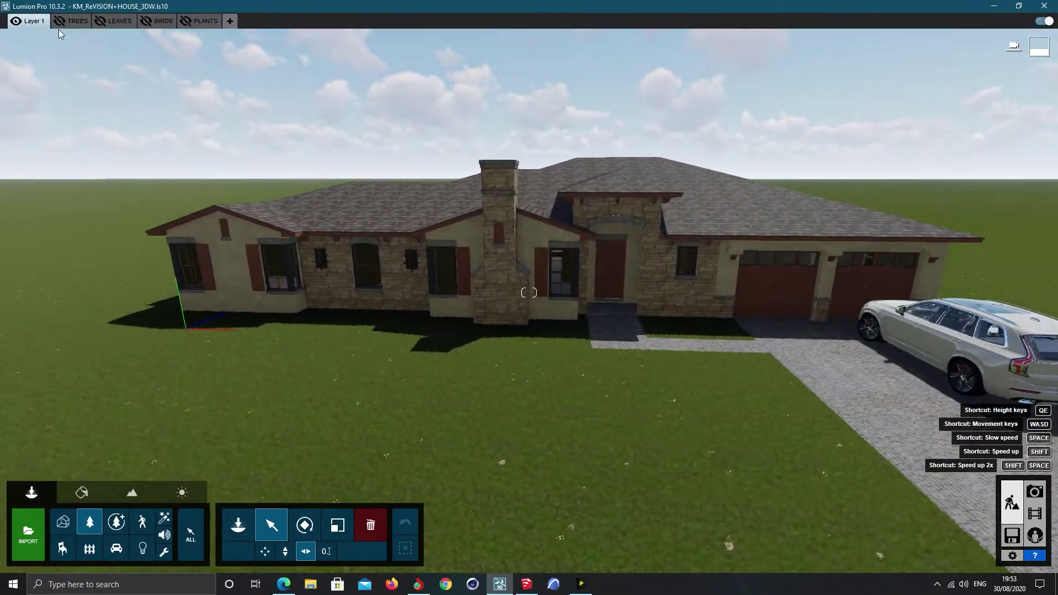
key(w)
right_drag(359, 215, 422, 220)
key(w)
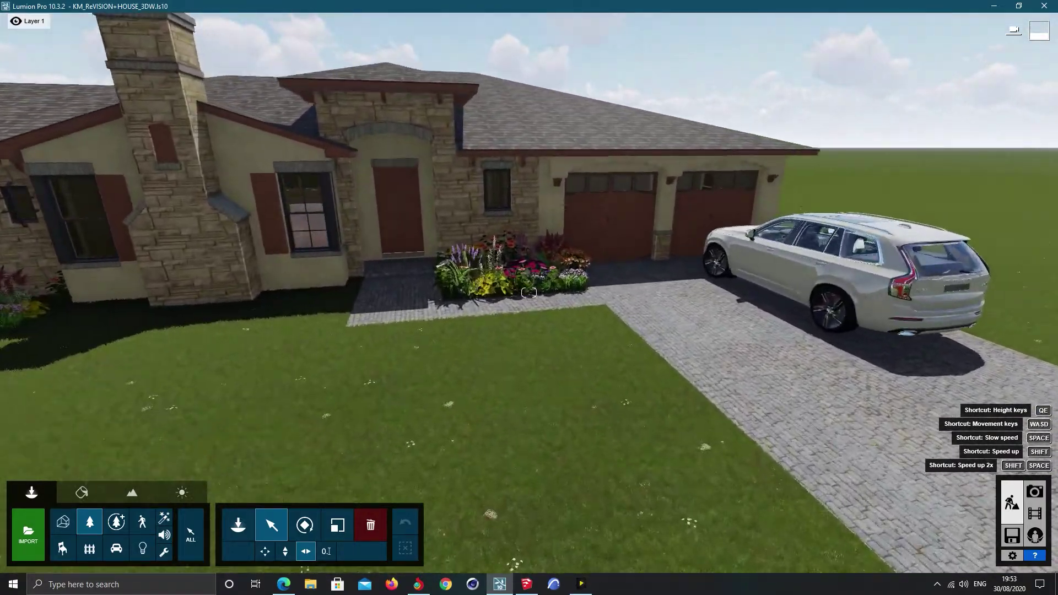
Show the BIRDS layer to display the birds flying in the sky above the house
key(s)
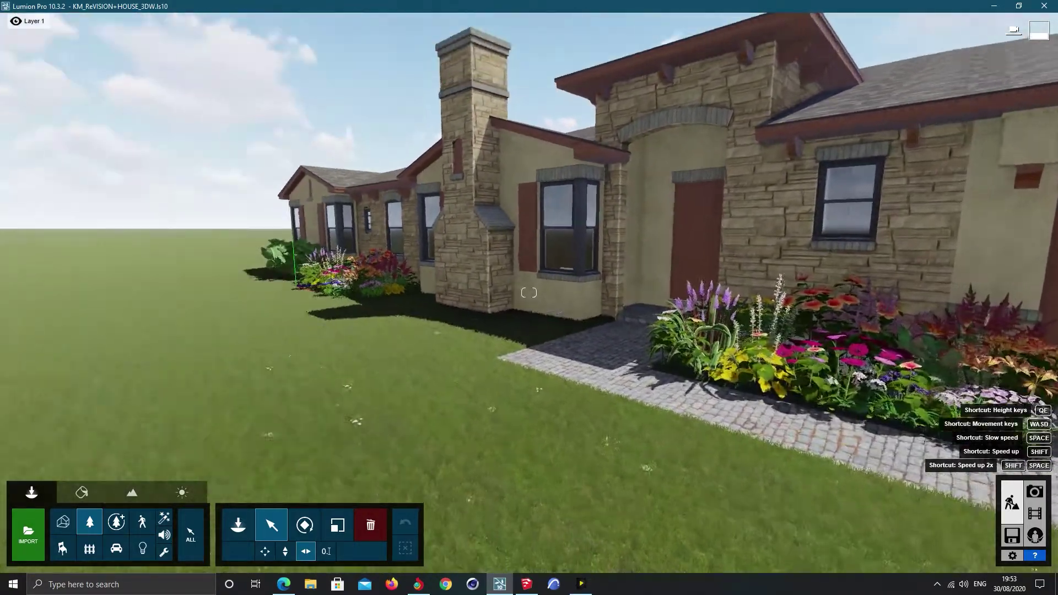
key(a)
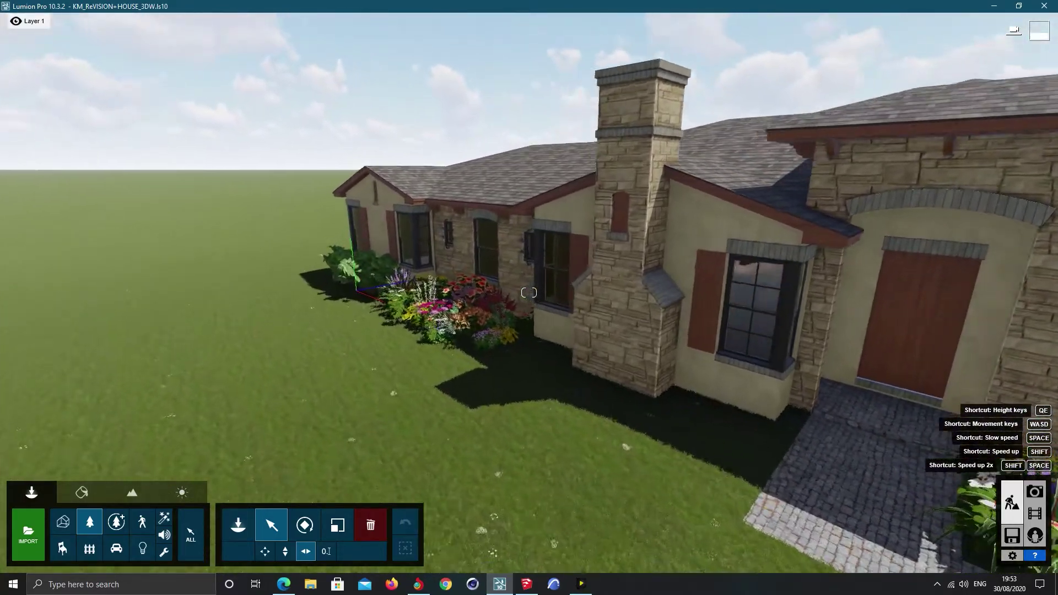
mouse_move(82, 15)
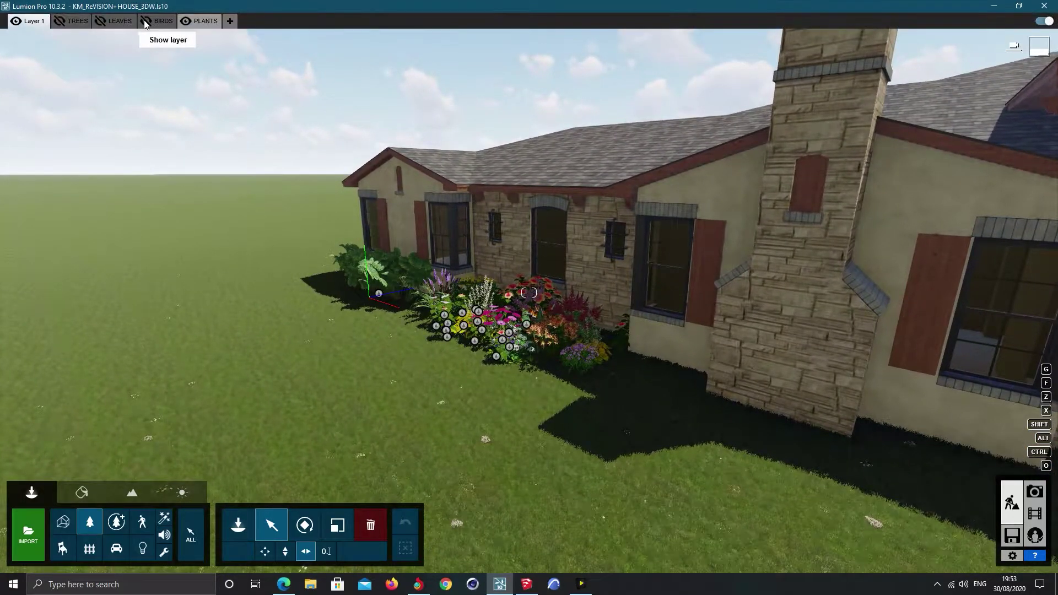
key(s)
right_drag(544, 310, 554, 259)
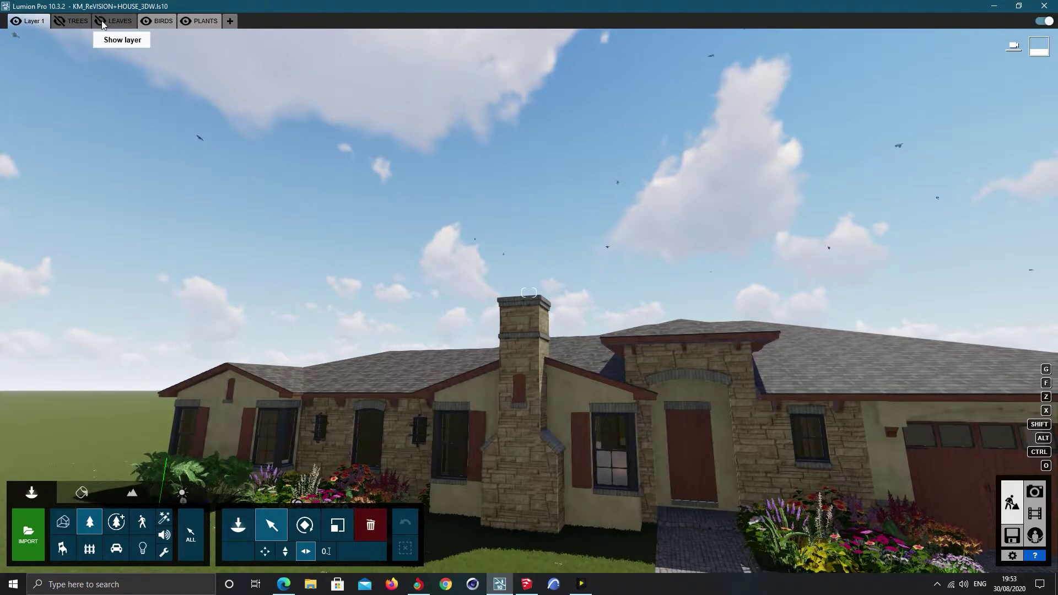
Show the LEAVES and TREES layers to display the fallen leaves near the driveway and the trees around the house
right_drag(463, 160, 193, 287)
right_drag(528, 293, 471, 162)
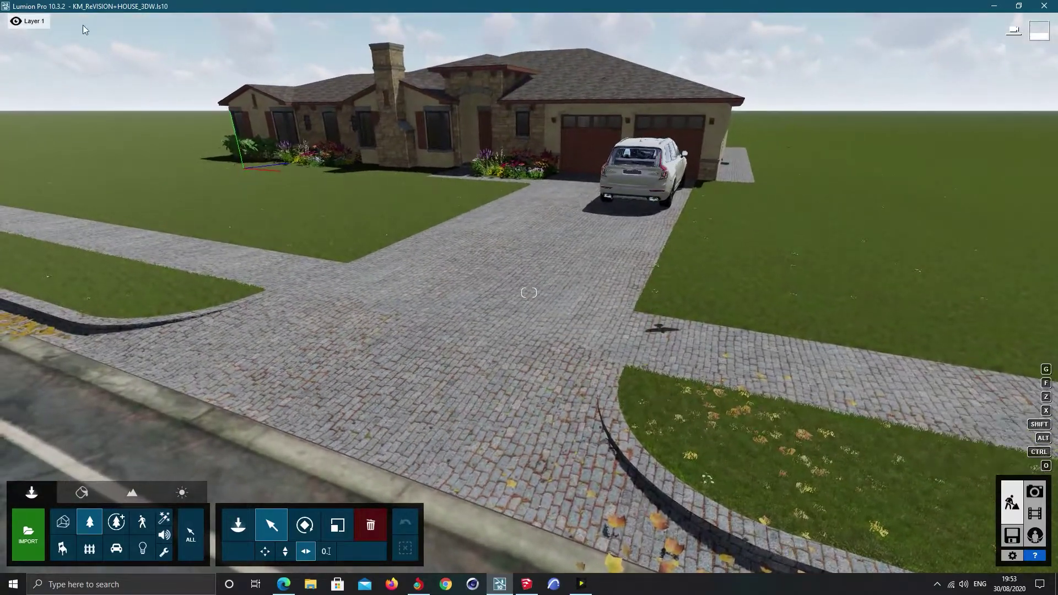
click(60, 23)
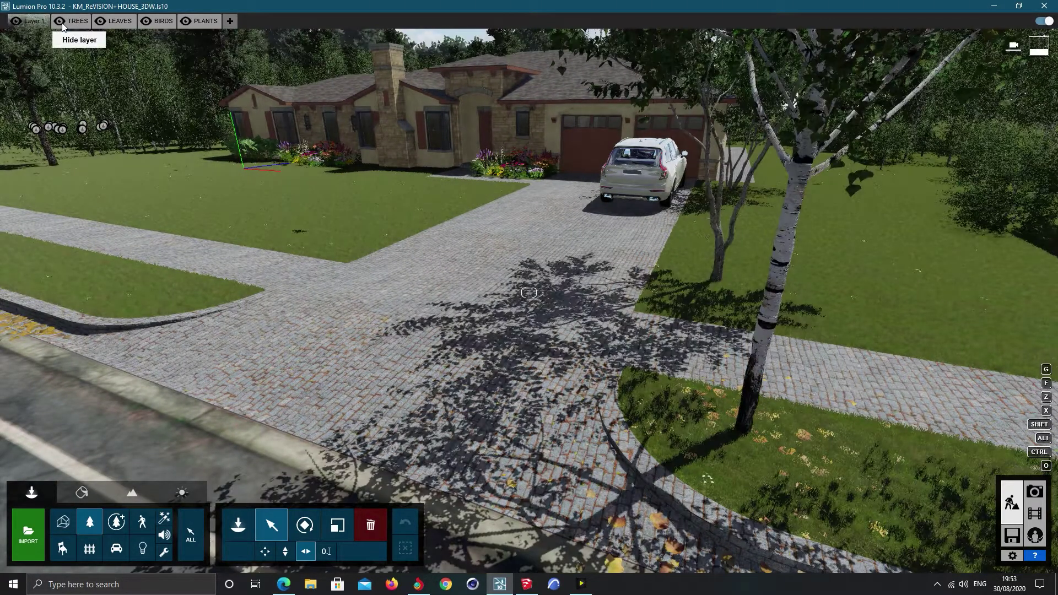
right_drag(528, 293, 526, 251)
key(a)
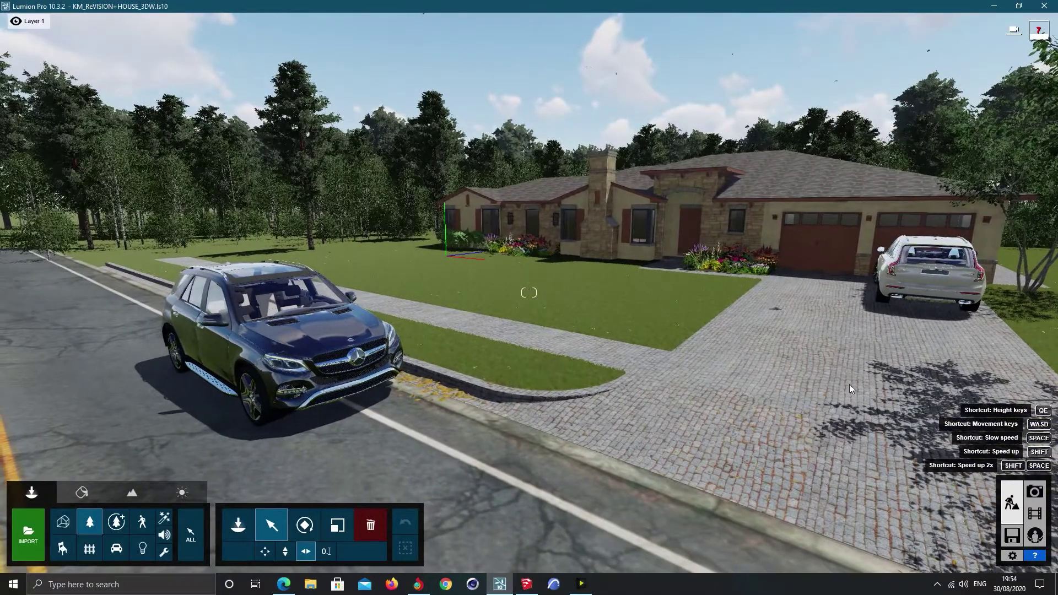
Open Photo mode and restore the saved camera of photo 1
click(1033, 494)
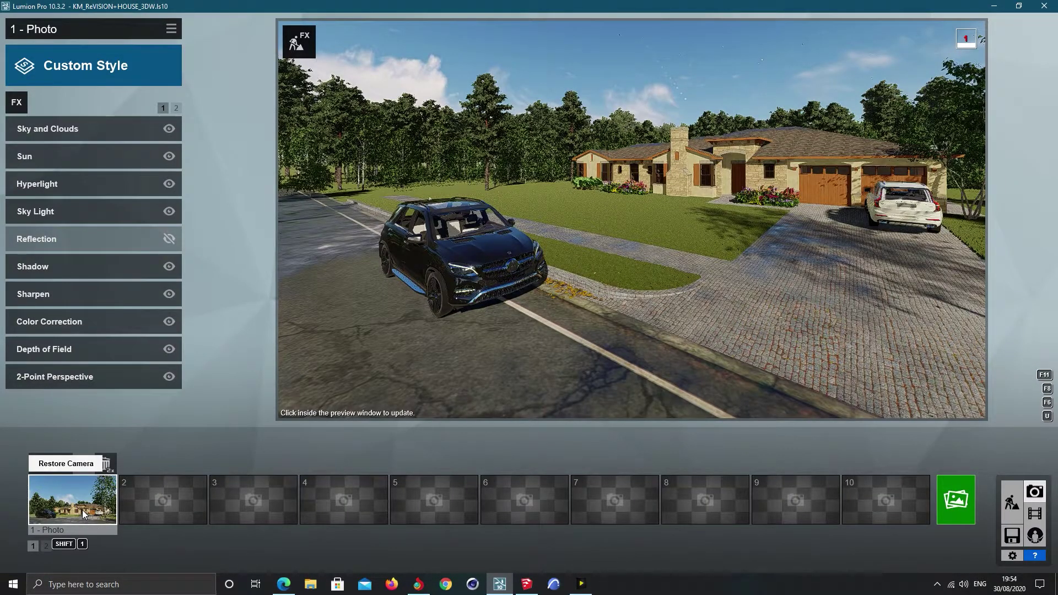
click(82, 510)
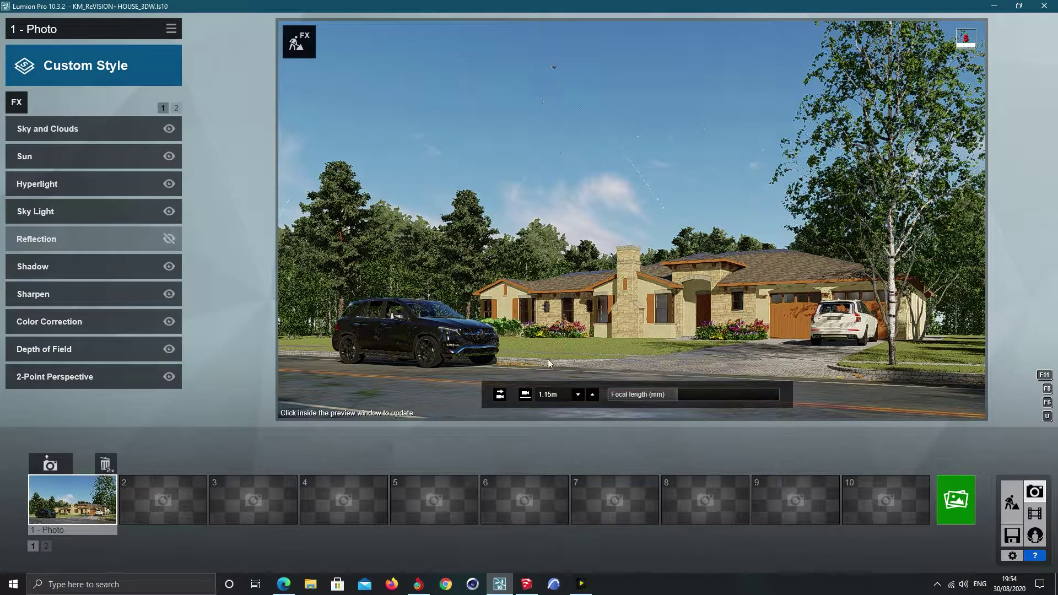
Increase the focal length slightly to frame the house more tightly and store the camera view in photo slot 1
click(678, 397)
drag(677, 396, 679, 395)
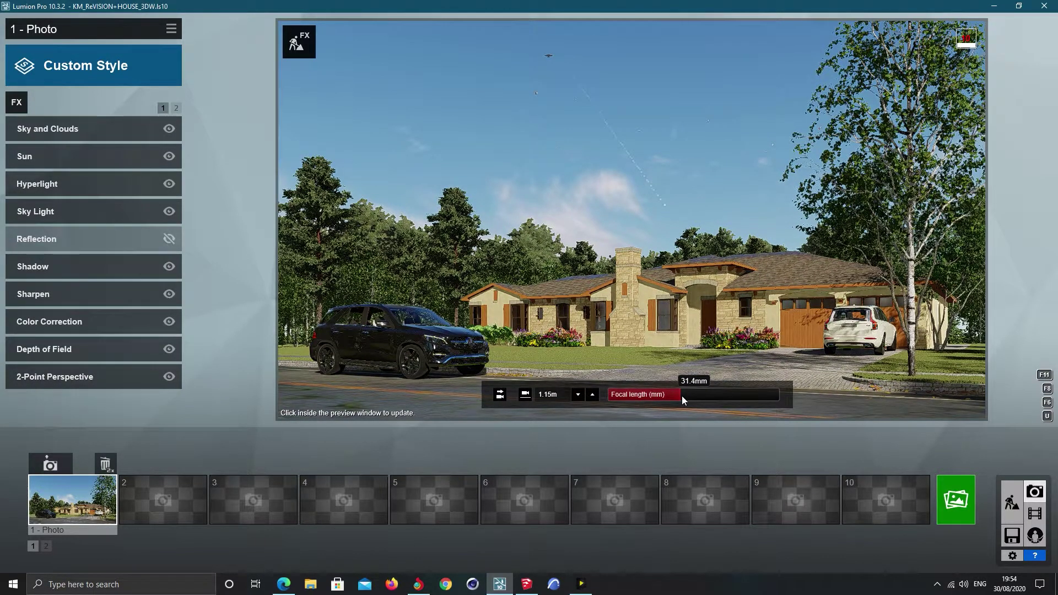
click(681, 394)
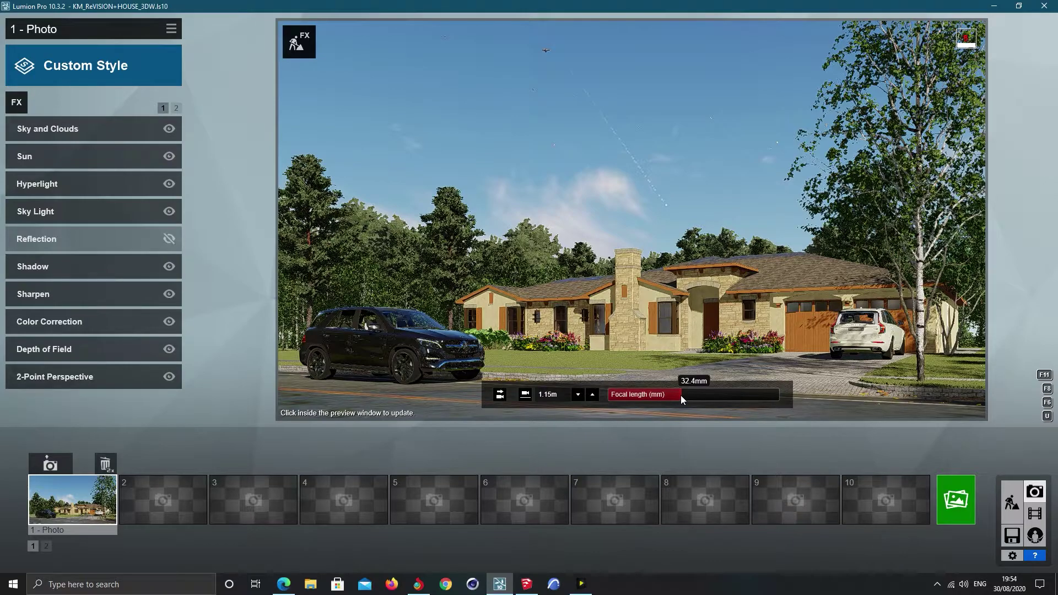
click(681, 396)
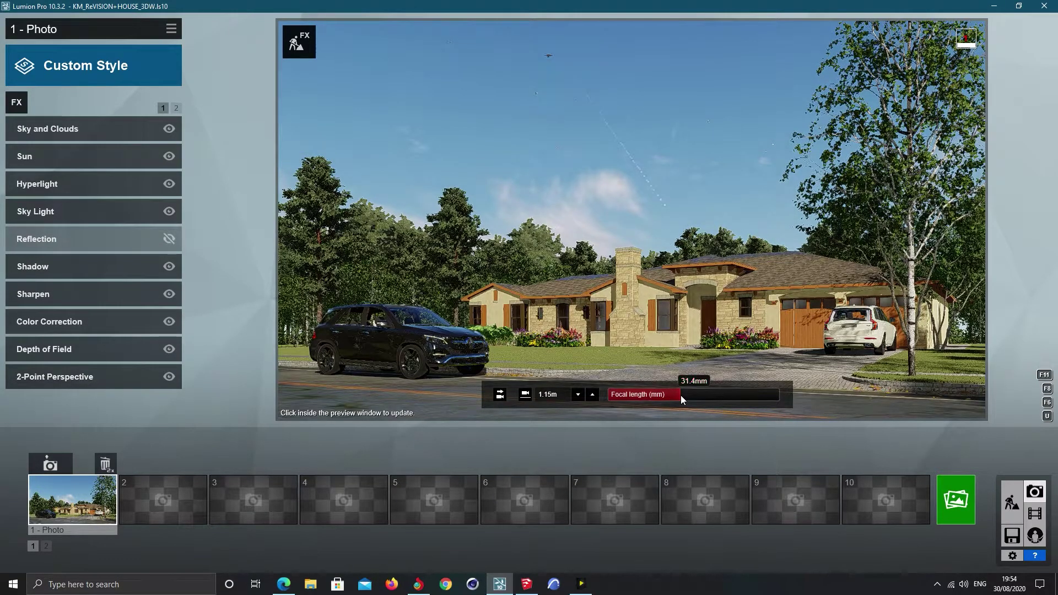
click(680, 395)
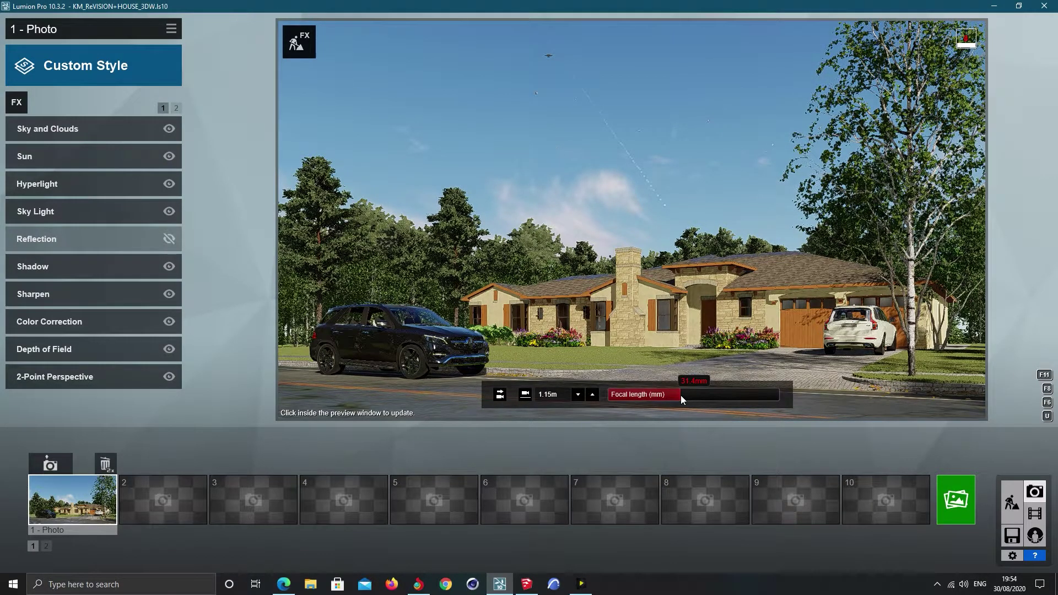
key(BackSpace)
key(BackSpace)
key(BackSpace)
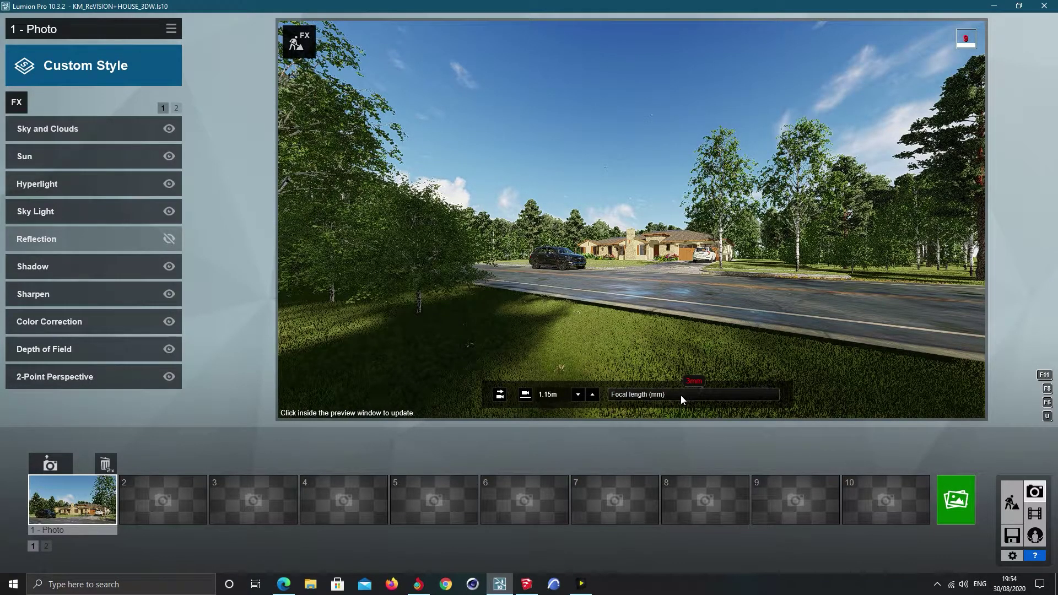
text(3)
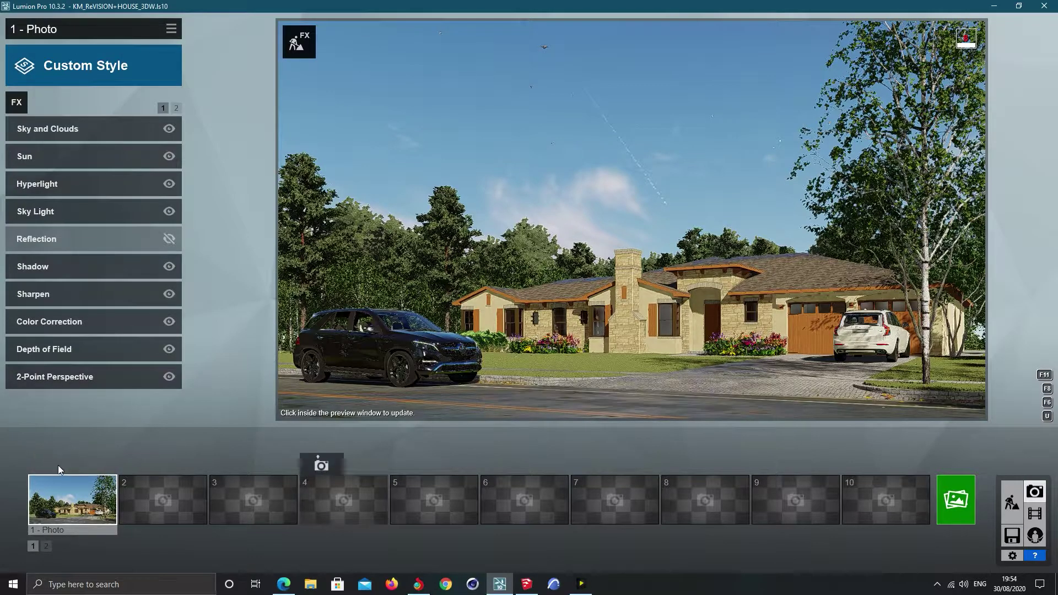
mouse_move(49, 495)
click(50, 464)
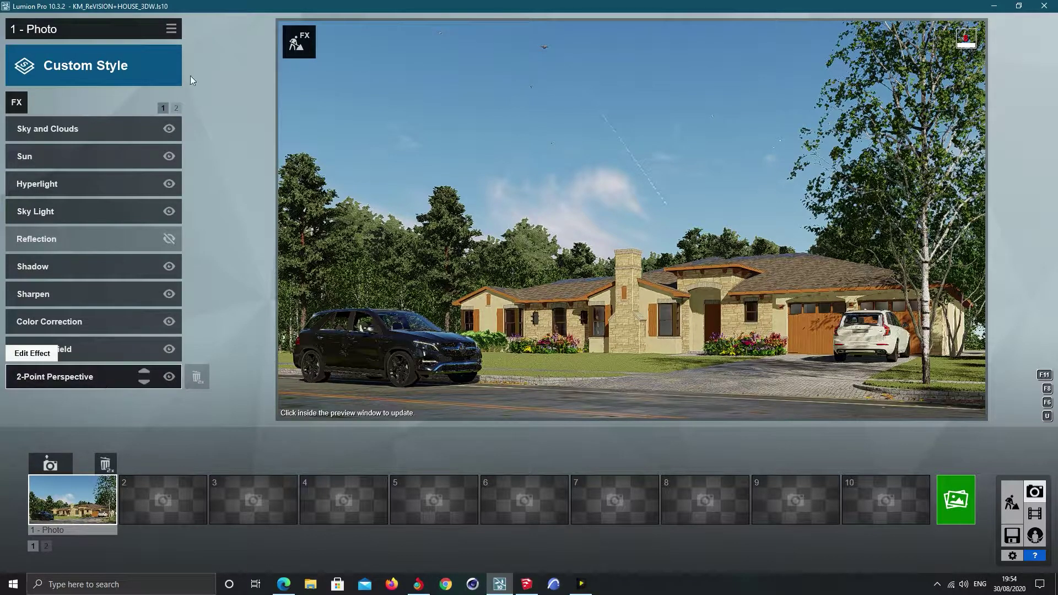
Raise the Precipitation effect's precipitation phase to about 0.4 to make the road and roof look wet
click(177, 107)
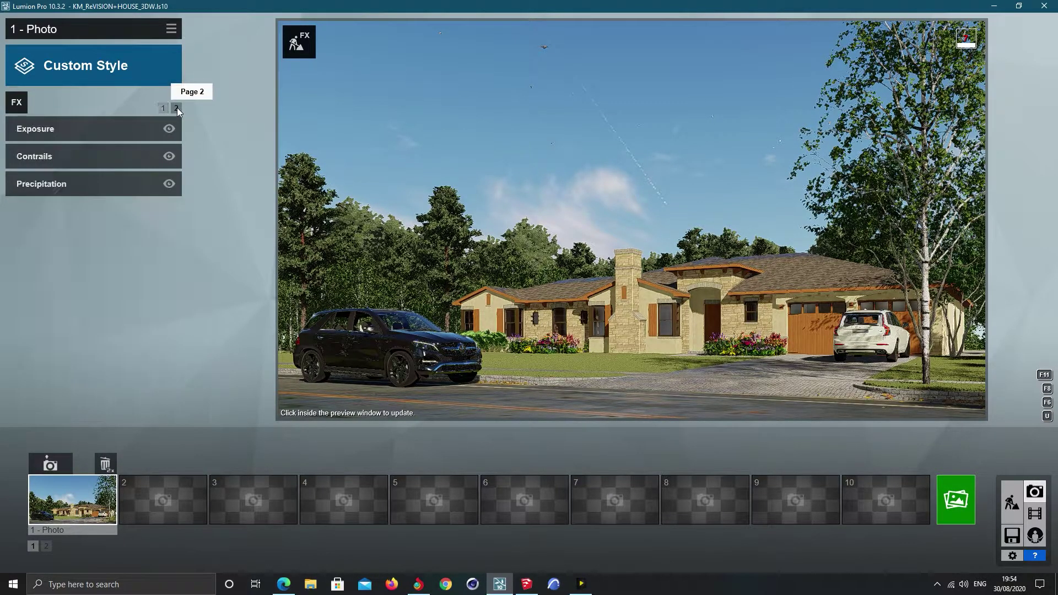
click(99, 187)
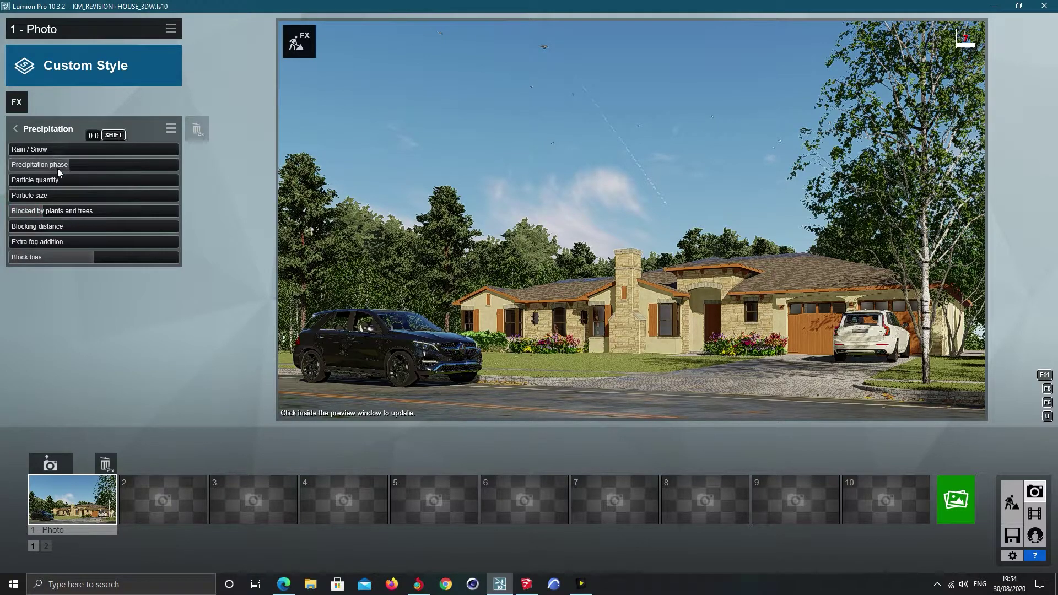
drag(77, 166, 80, 166)
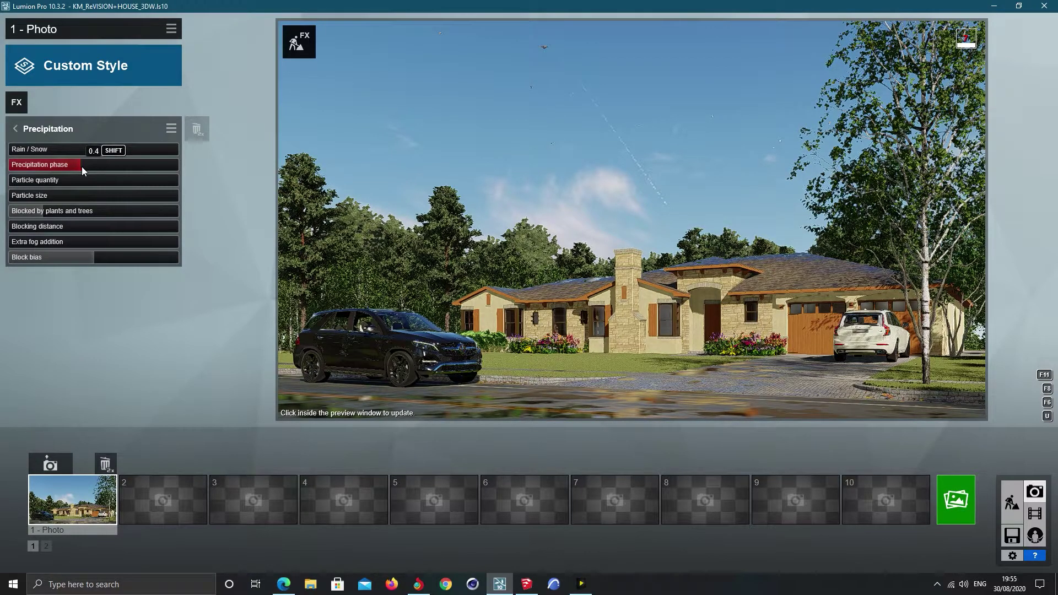
drag(83, 166, 84, 167)
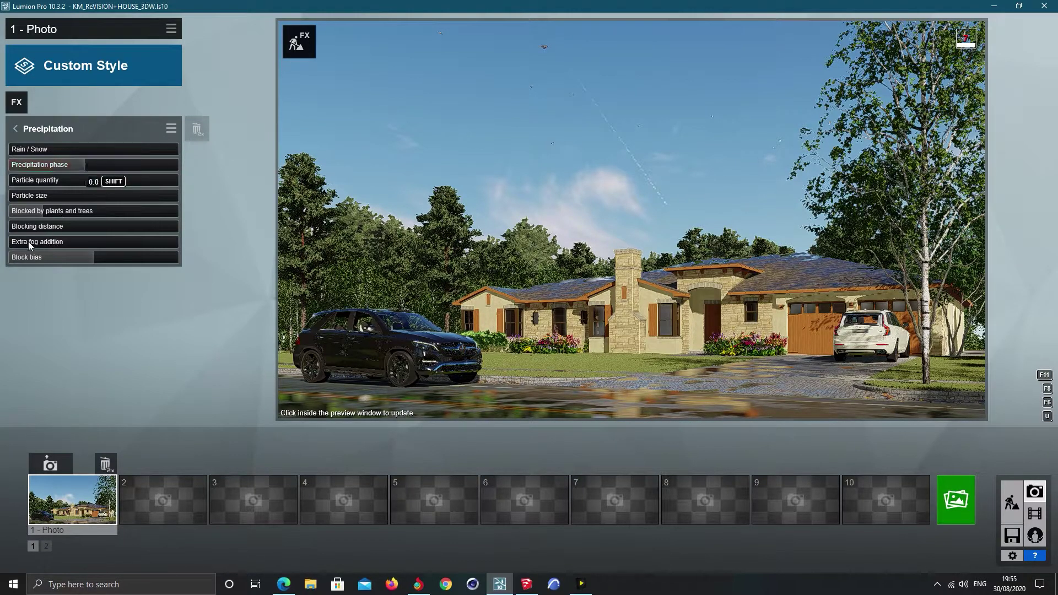
Try extra fog addition values of 1.0, 0.7 and 0.5 in the Precipitation effect, updating the preview, and reset it to 0
drag(46, 240, 183, 245)
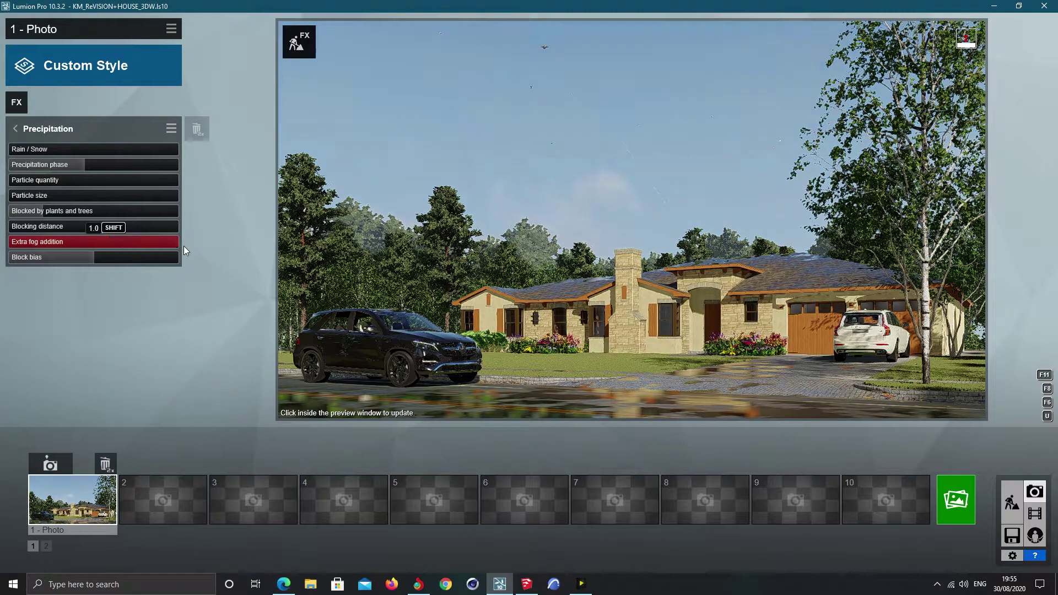
click(143, 247)
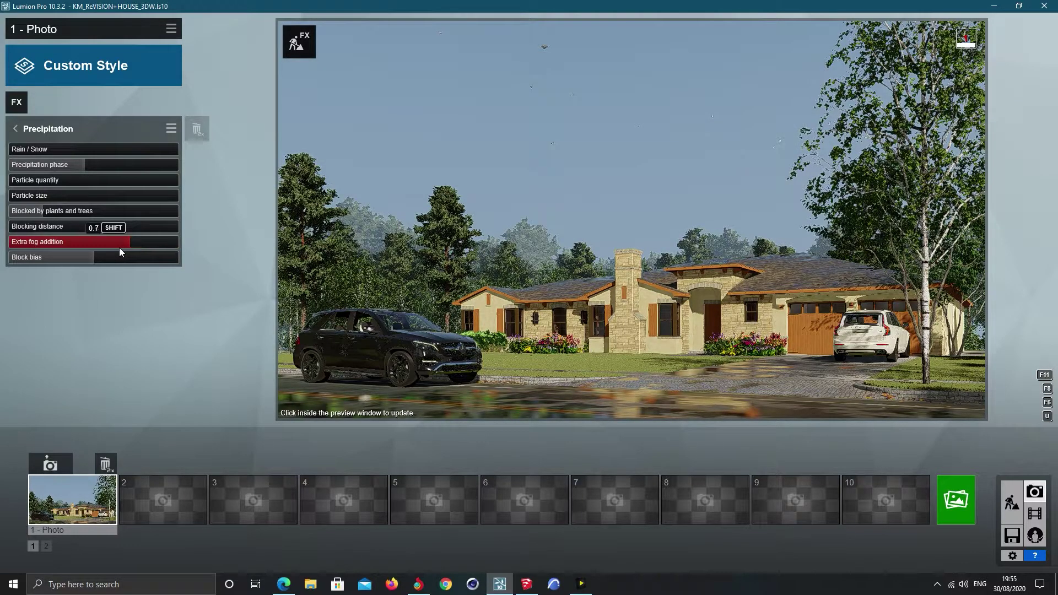
drag(114, 248, 87, 248)
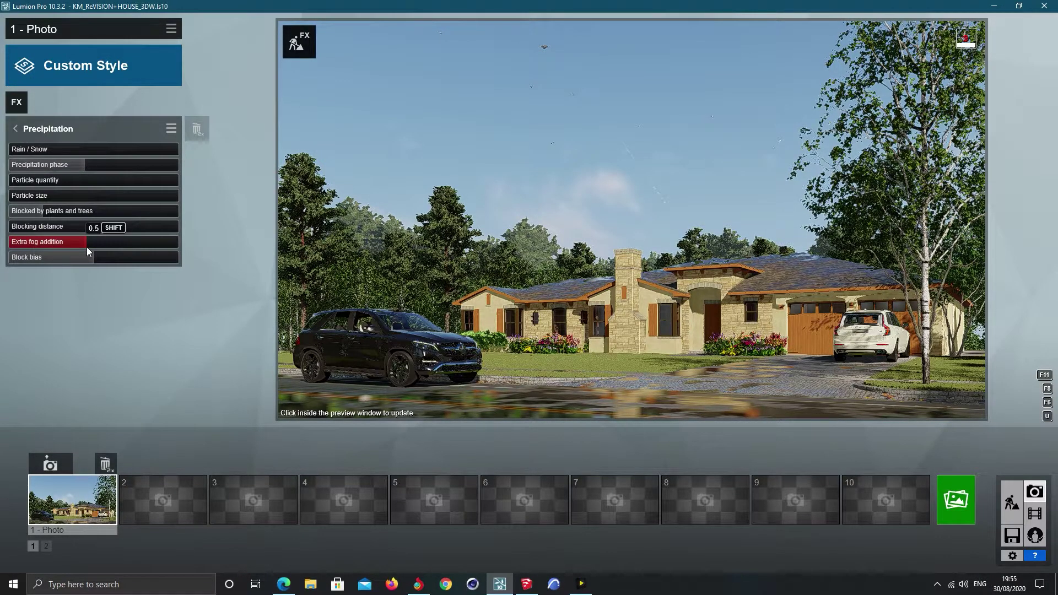
click(356, 233)
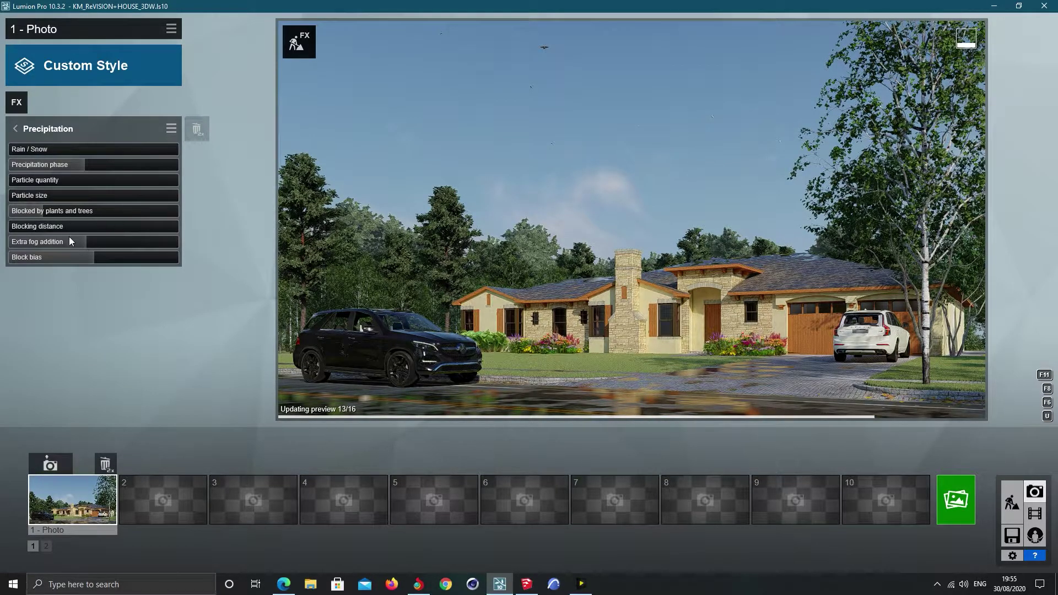
mouse_move(87, 241)
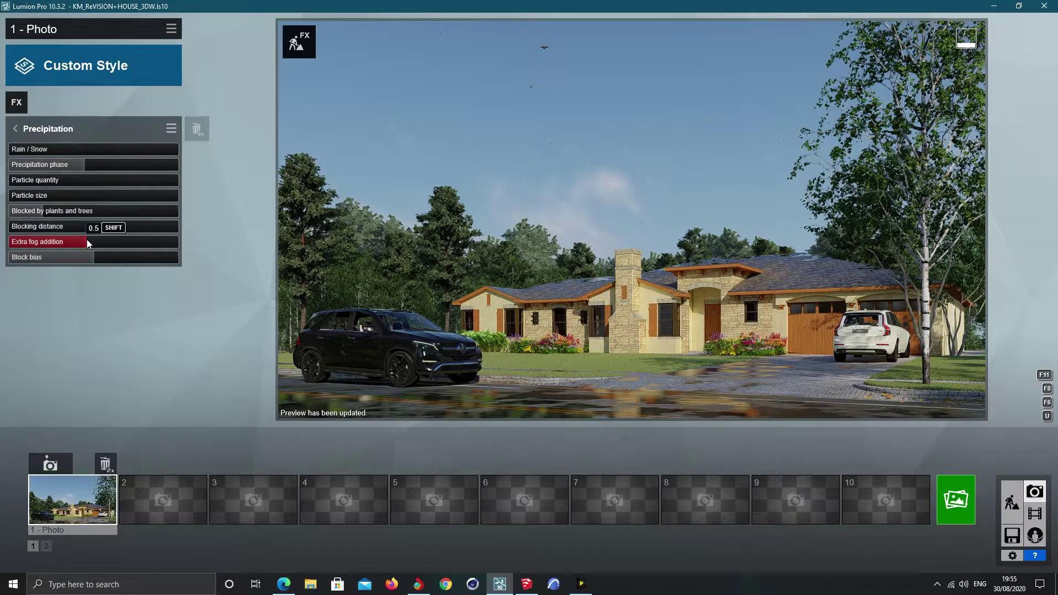
drag(87, 239, 8, 246)
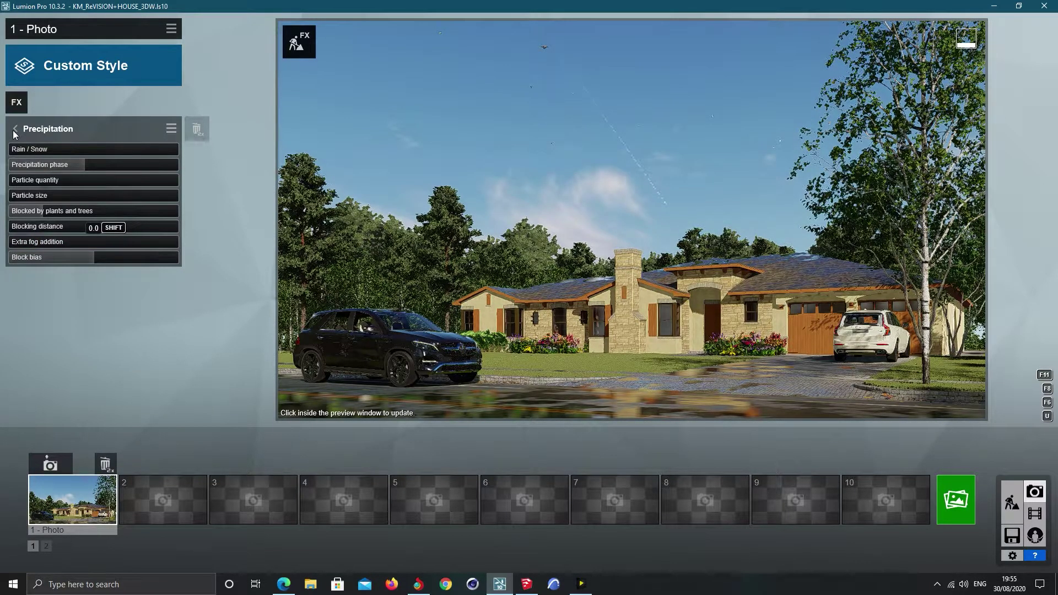
Enable the Reflection effect, update the preview to check the reflections on the wet road, and disable the effect again
click(15, 129)
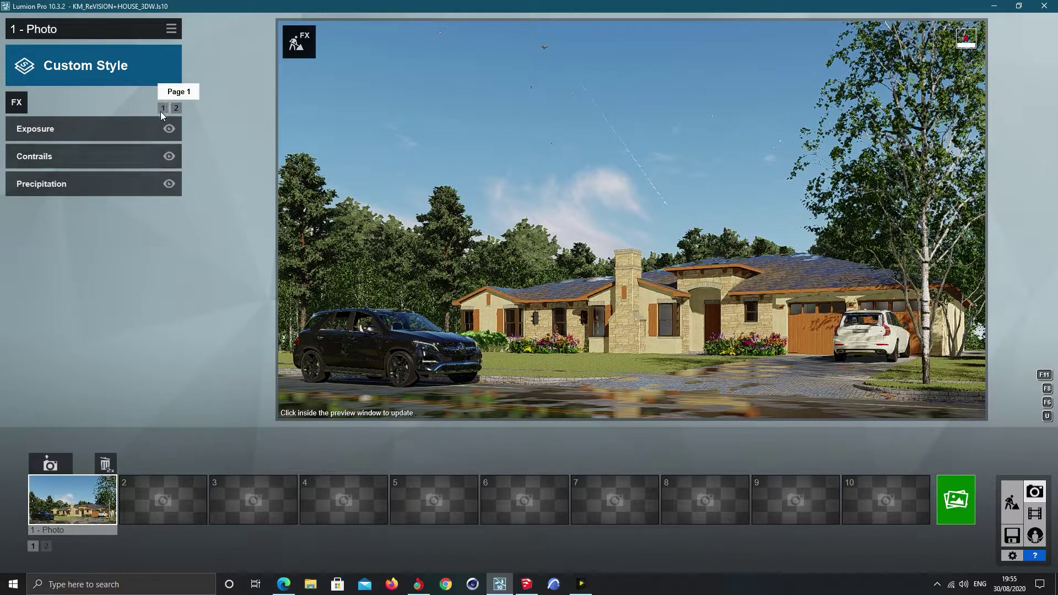
click(161, 110)
click(168, 240)
click(168, 241)
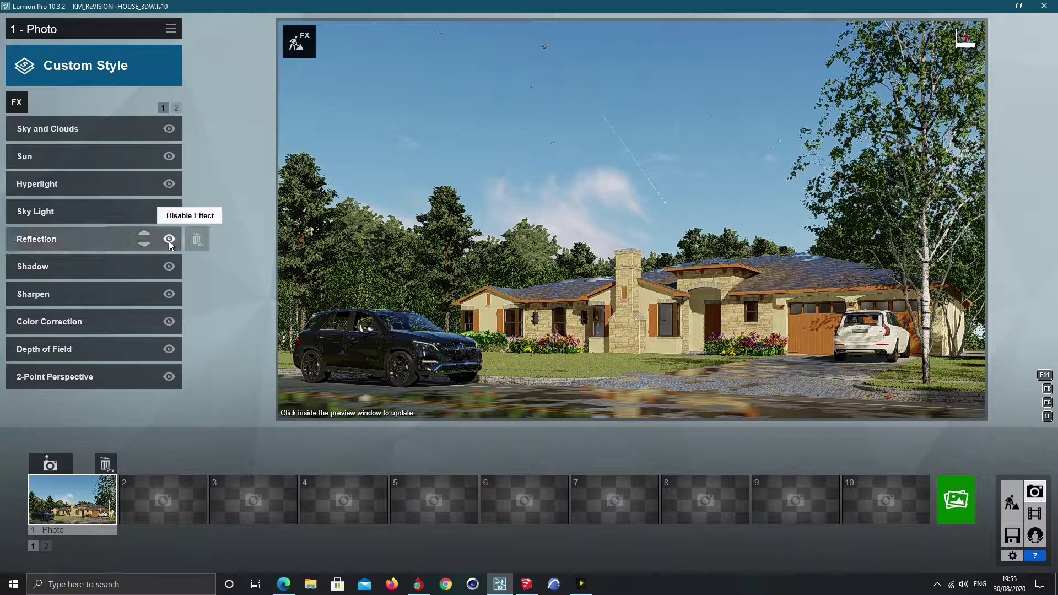
click(380, 241)
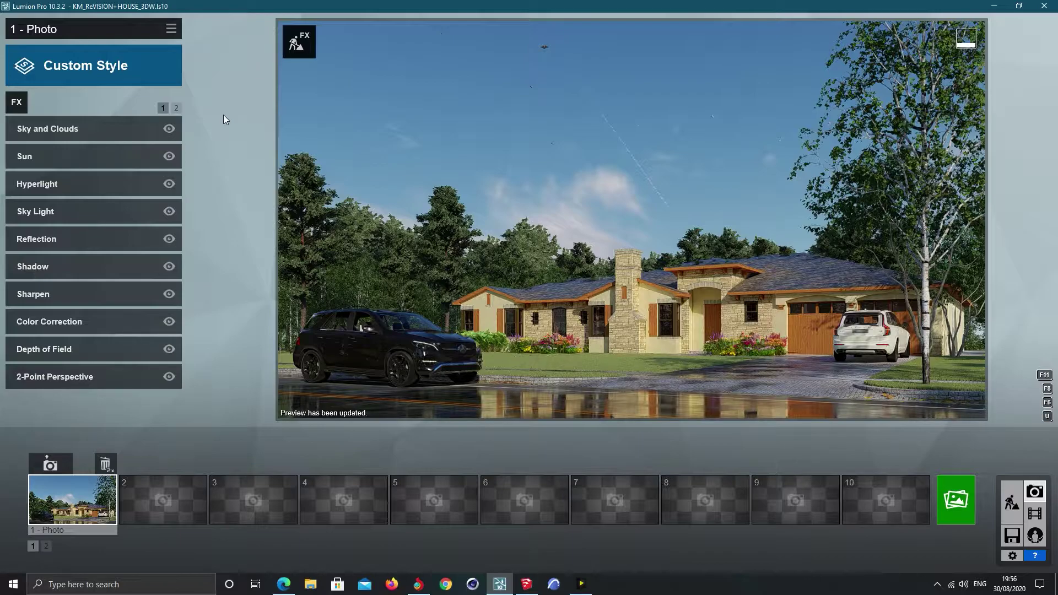
click(169, 240)
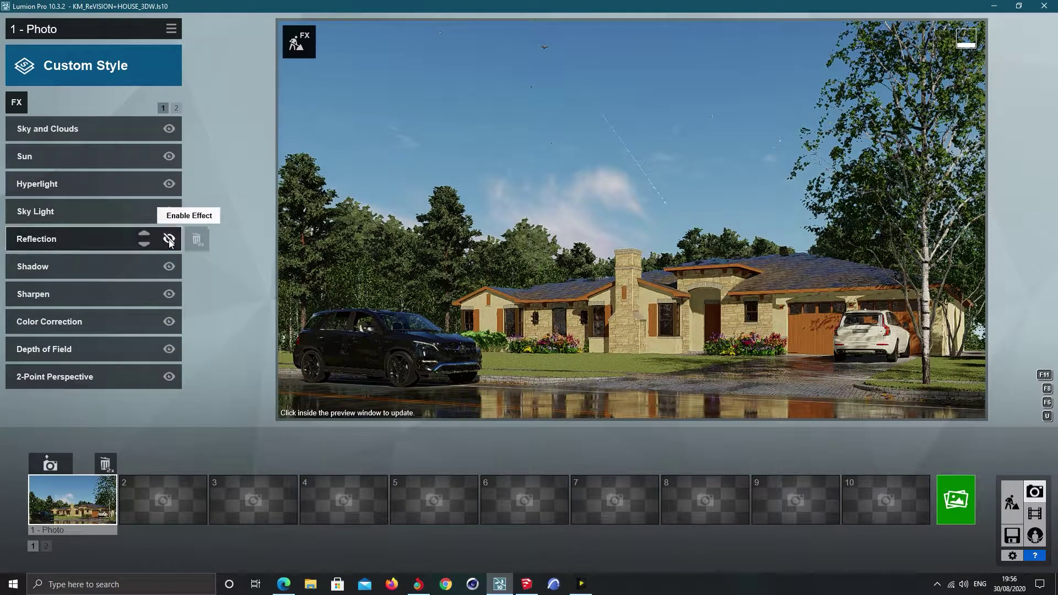
Lower the Precipitation effect's precipitation phase to about 0.4 for a less wet road and return to the first page of effects
click(176, 109)
click(63, 187)
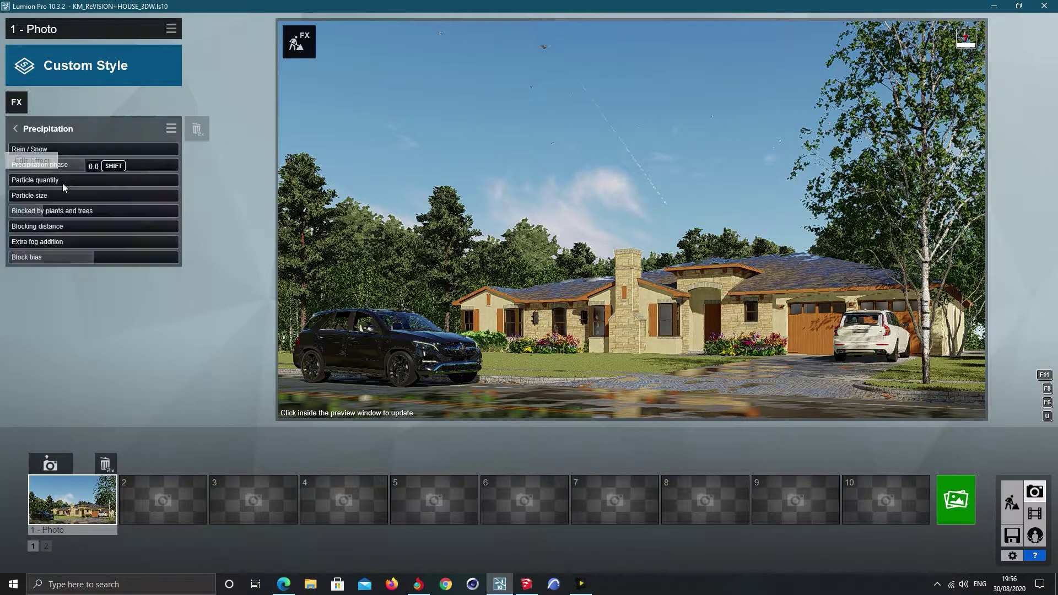
mouse_move(91, 164)
mouse_down()
mouse_move(70, 170)
mouse_move(84, 168)
mouse_up()
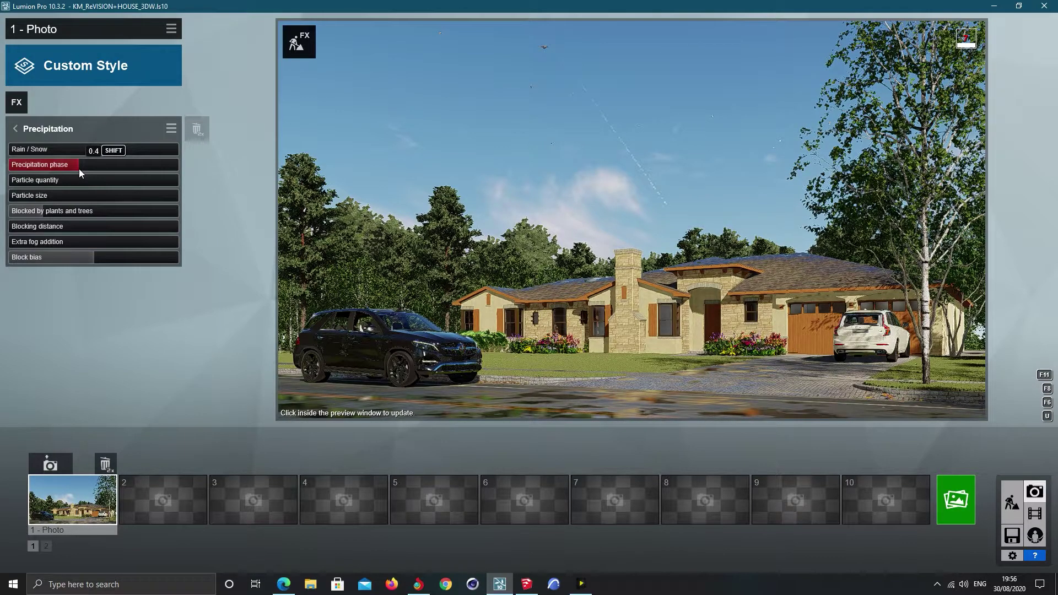
click(77, 170)
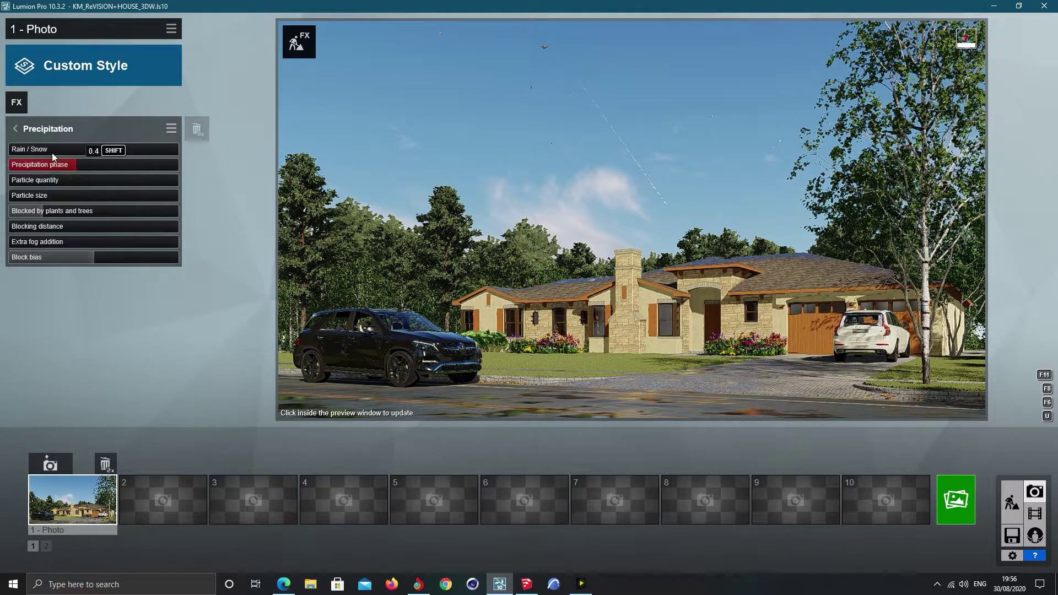
click(15, 128)
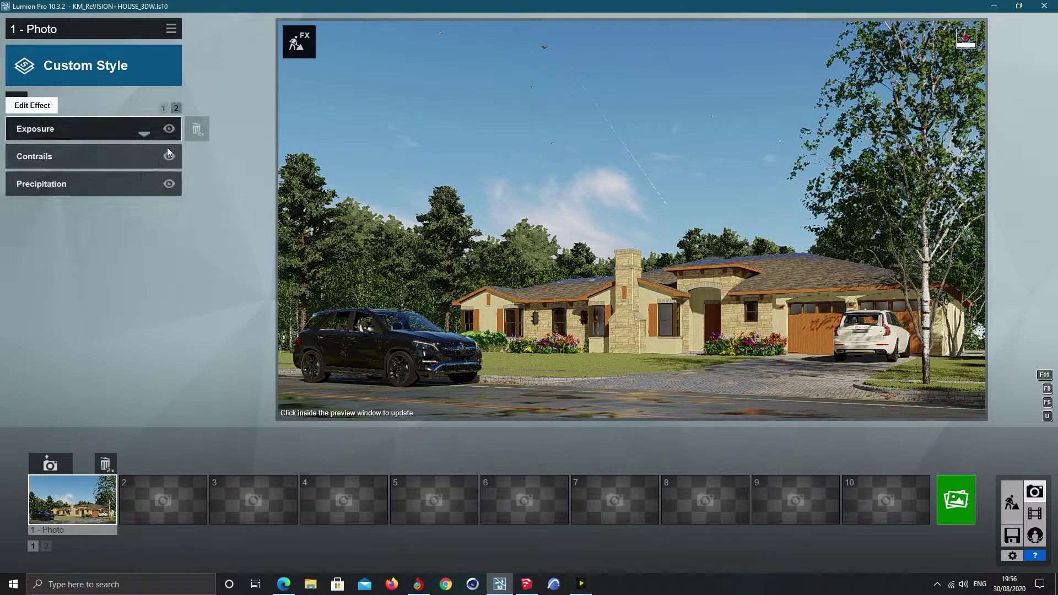
click(162, 108)
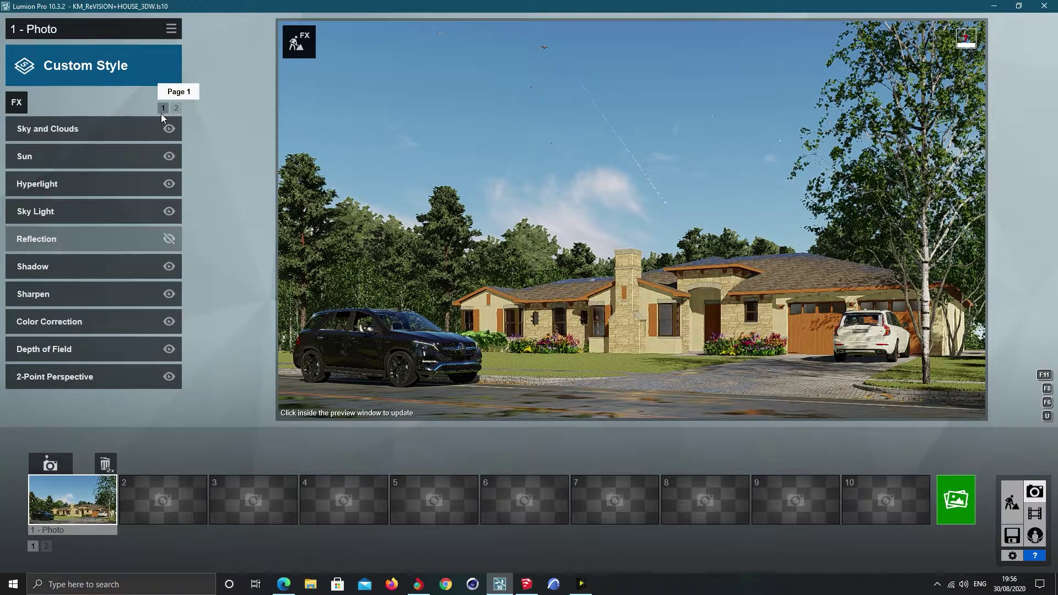
Enable the Reflection effect on the exterior photo and update the preview
click(168, 240)
click(167, 240)
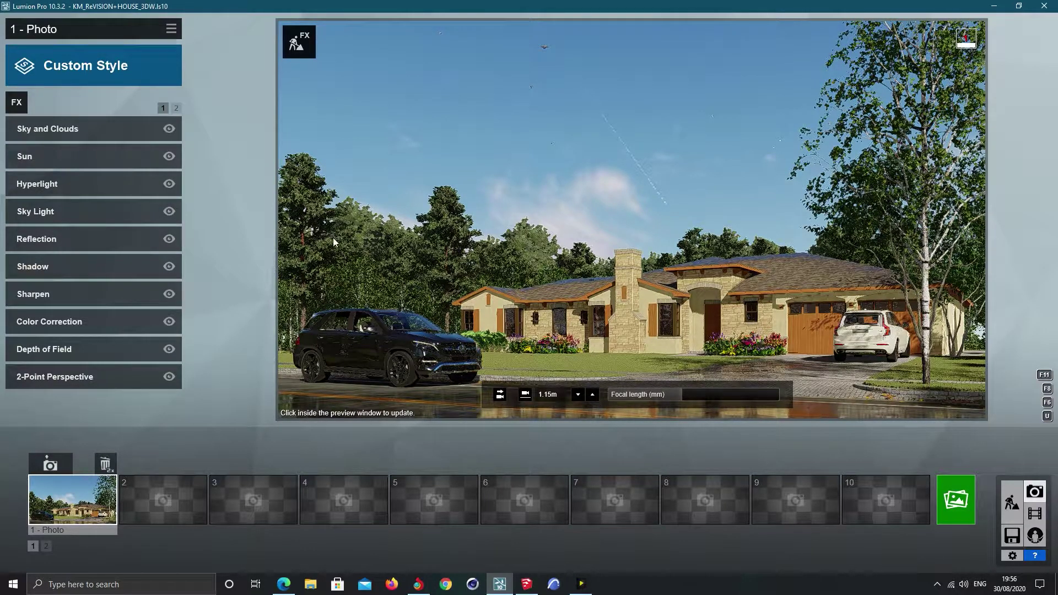
click(332, 237)
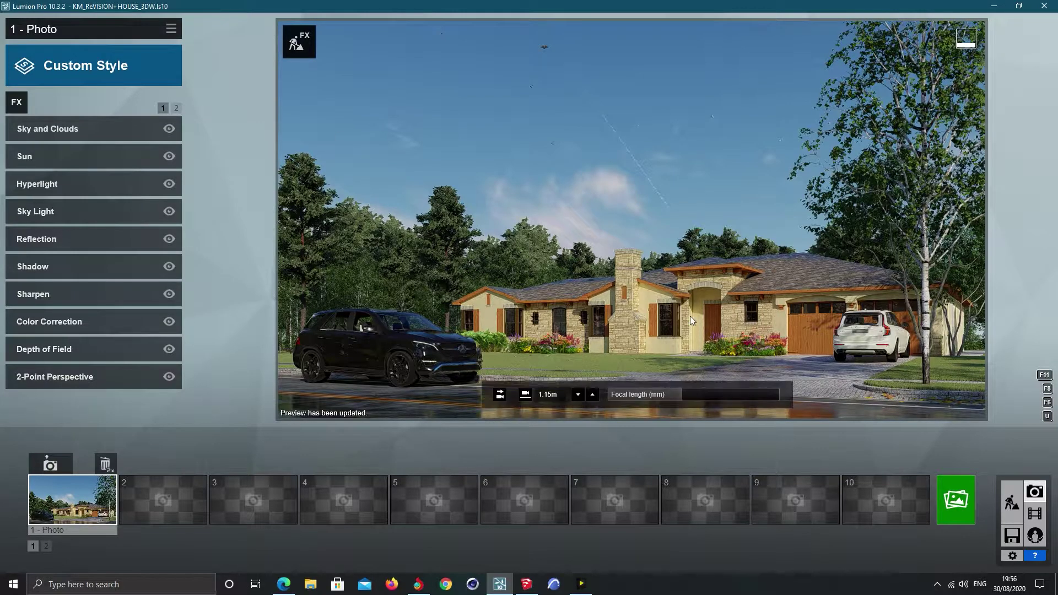
Start a Print-size (3840x2160) render of the current shot and browse the save location to PERSONAL (E:) > PROJECTS > UPNEXT PROJECTS
click(958, 501)
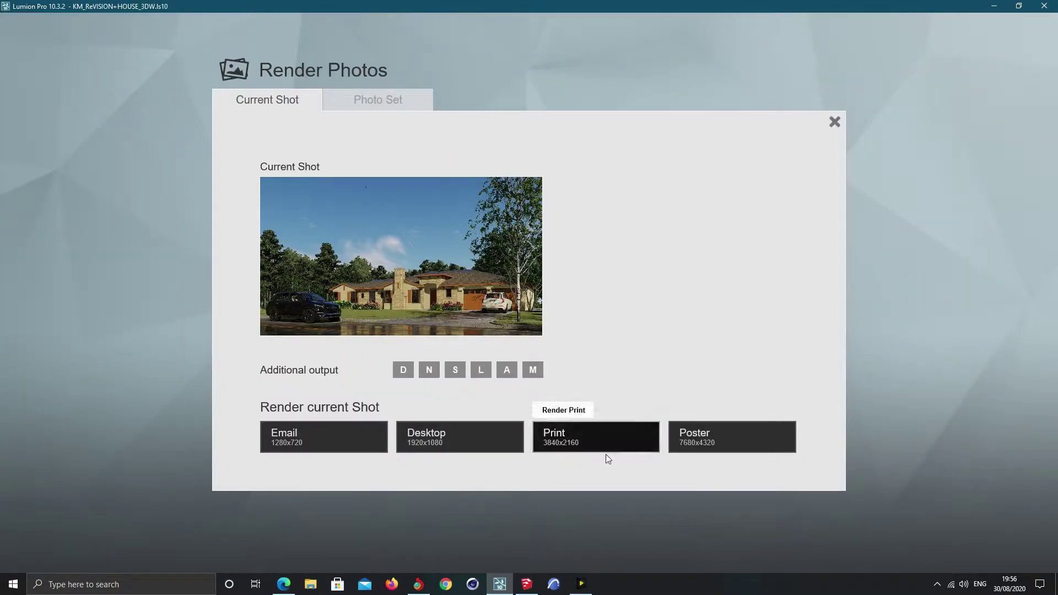
click(626, 435)
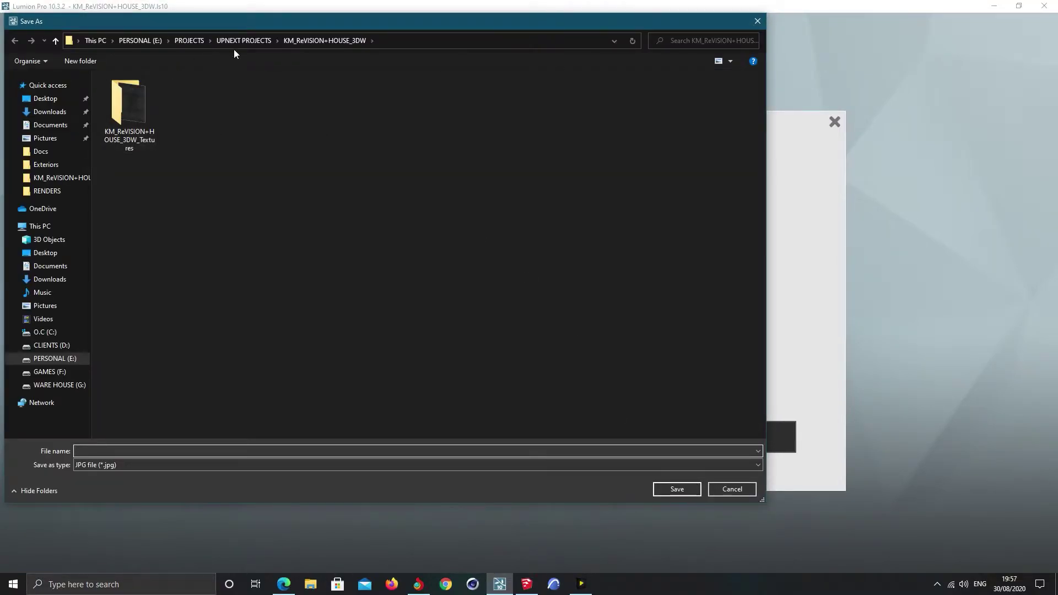
click(147, 41)
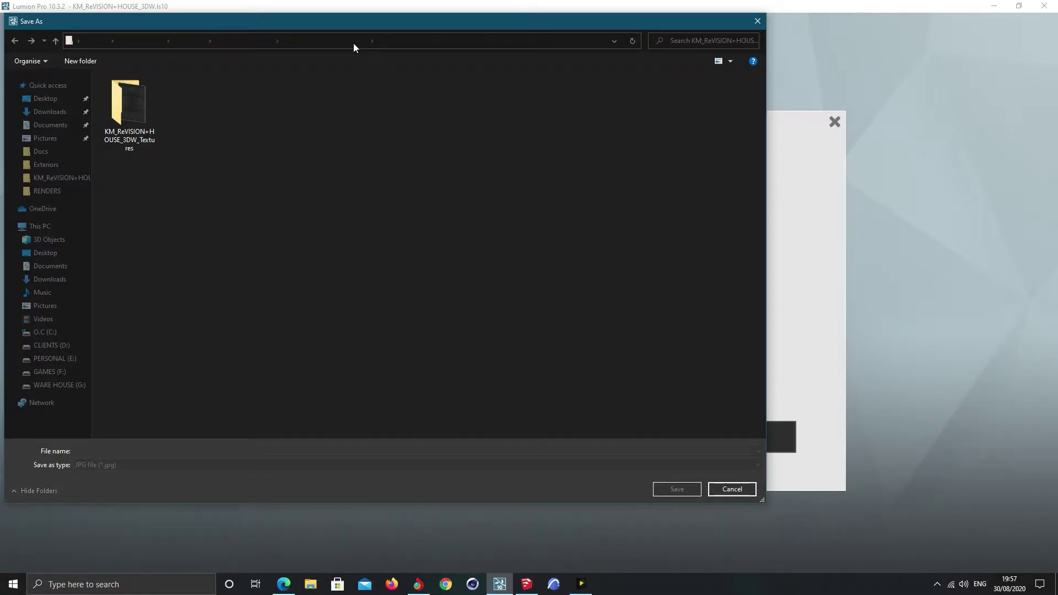
drag(395, 24, 502, 53)
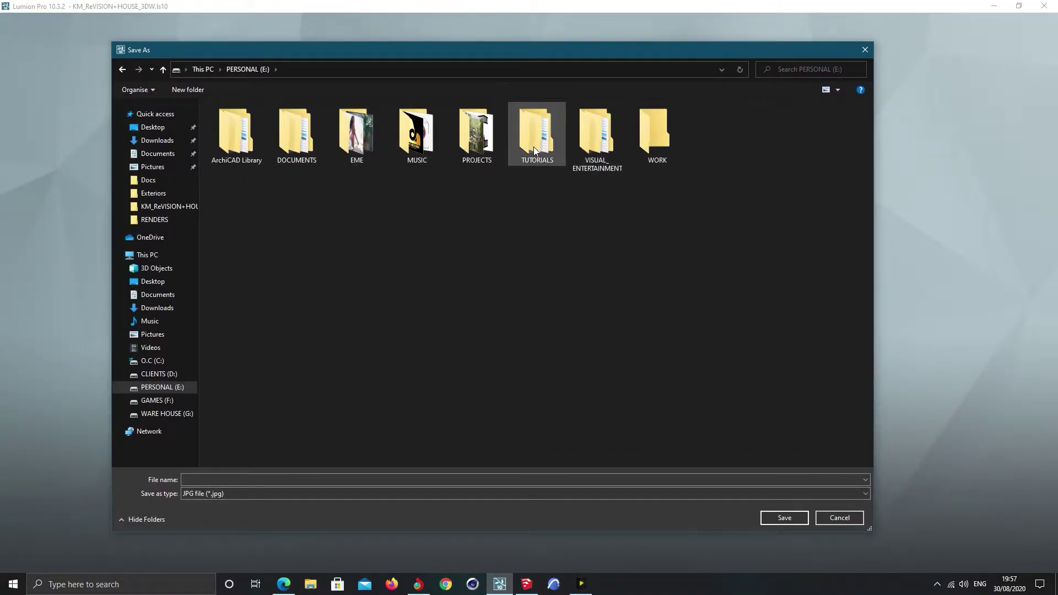
double_click(649, 146)
key(alt+Left)
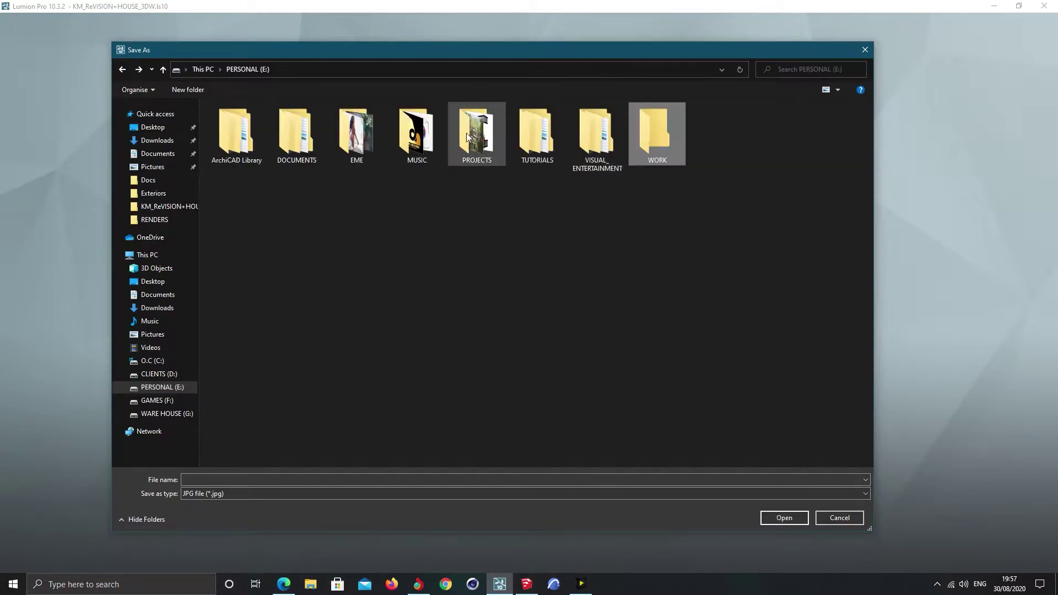
double_click(466, 141)
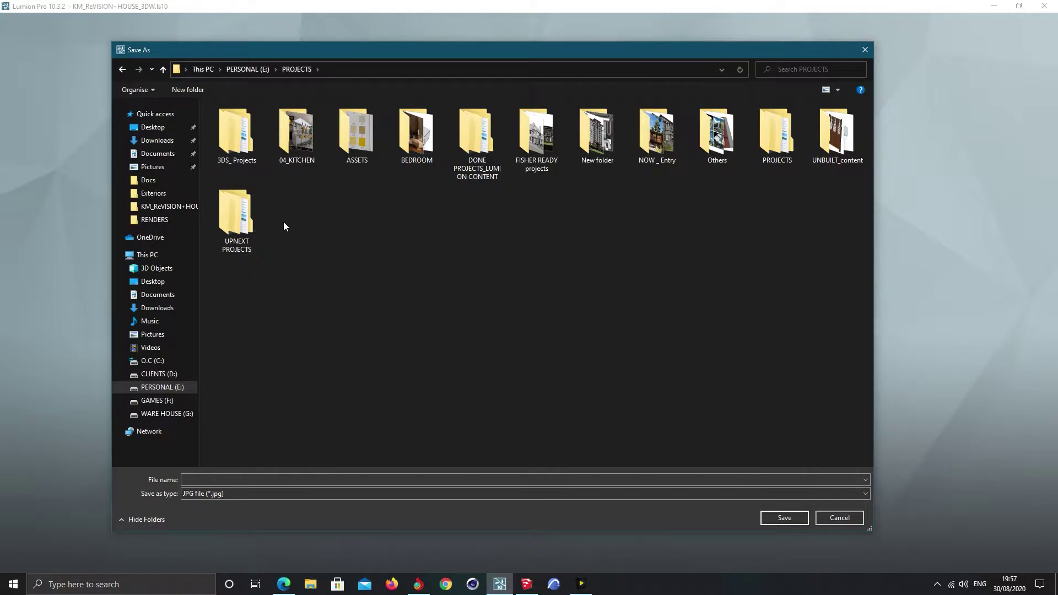
double_click(240, 220)
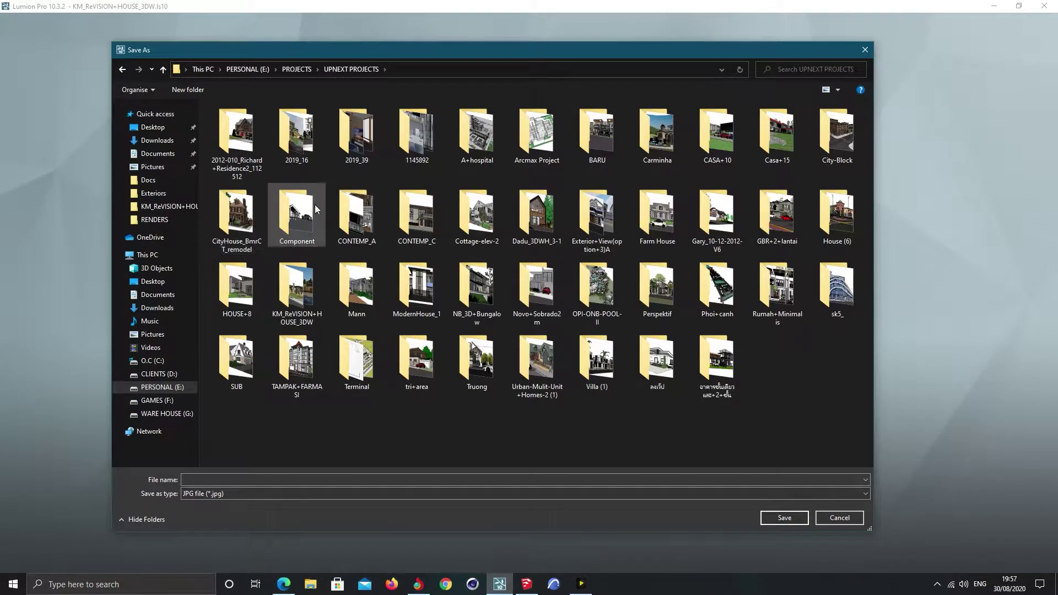
Switch to SketchUp and bring up Save As for the house model to check its project folder
click(526, 584)
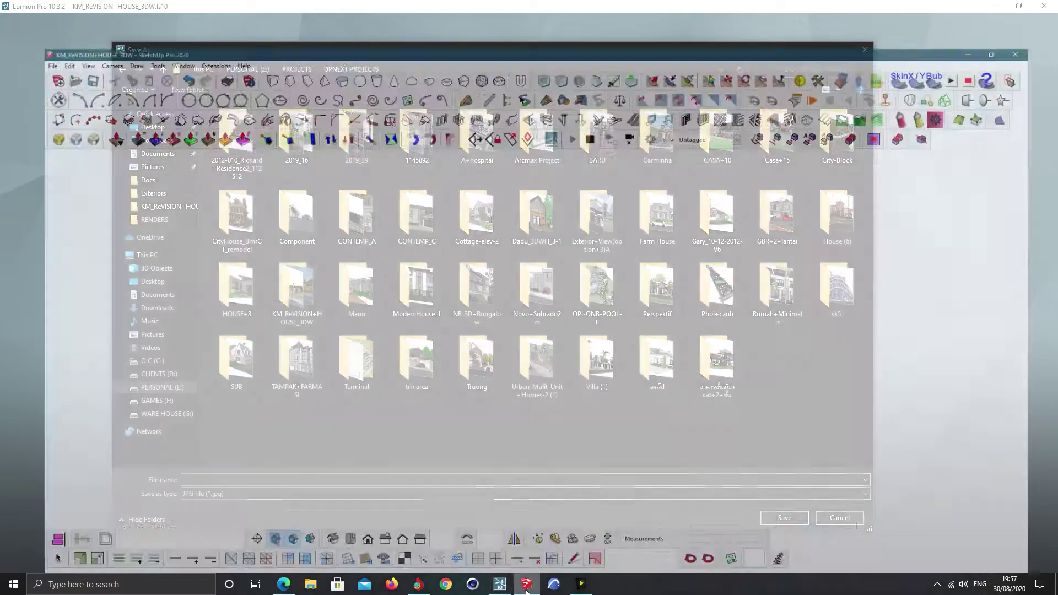
click(9, 17)
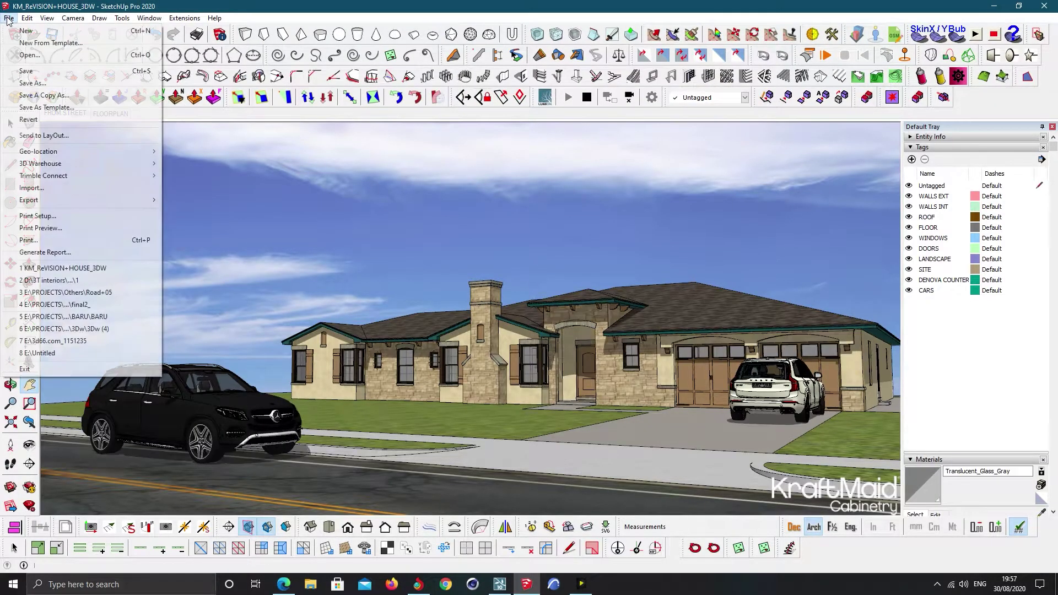
click(38, 84)
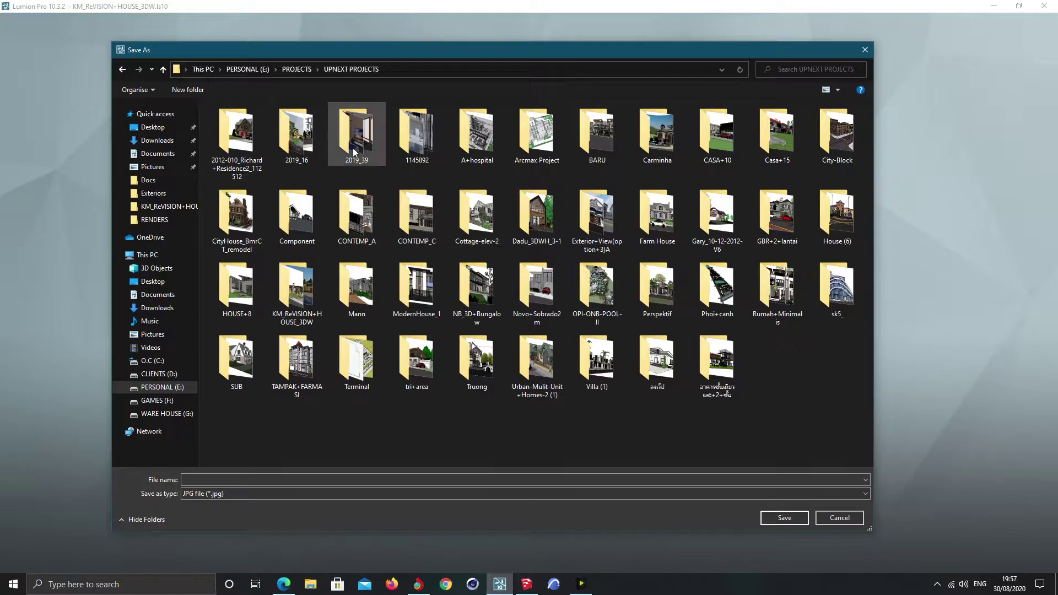
Find and open the KM_ReVISION+HOUSE_3DW folder as the location for saving the render
click(599, 289)
key(k)
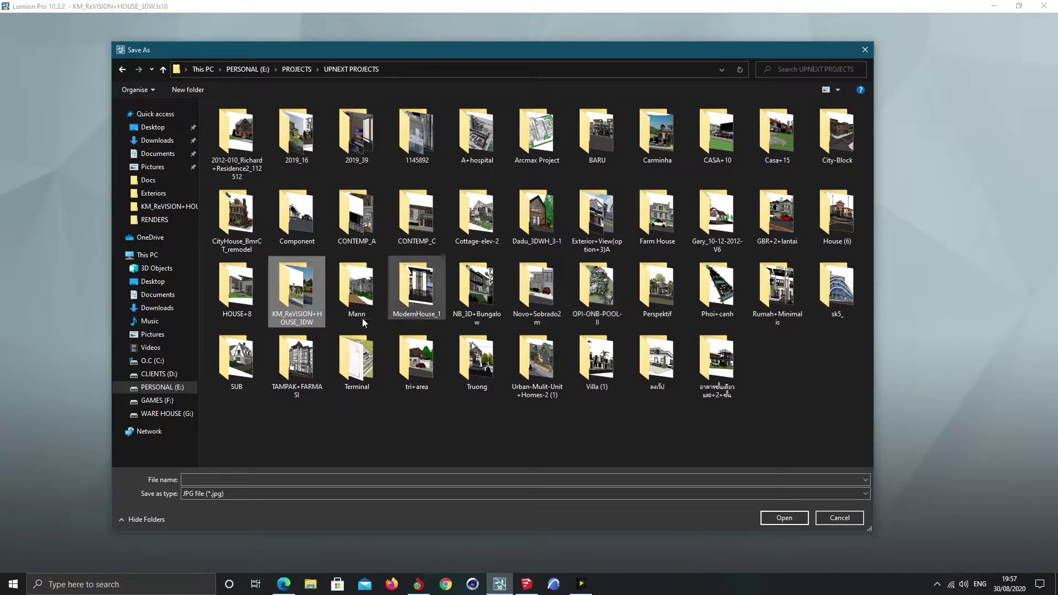
double_click(299, 295)
double_click(300, 298)
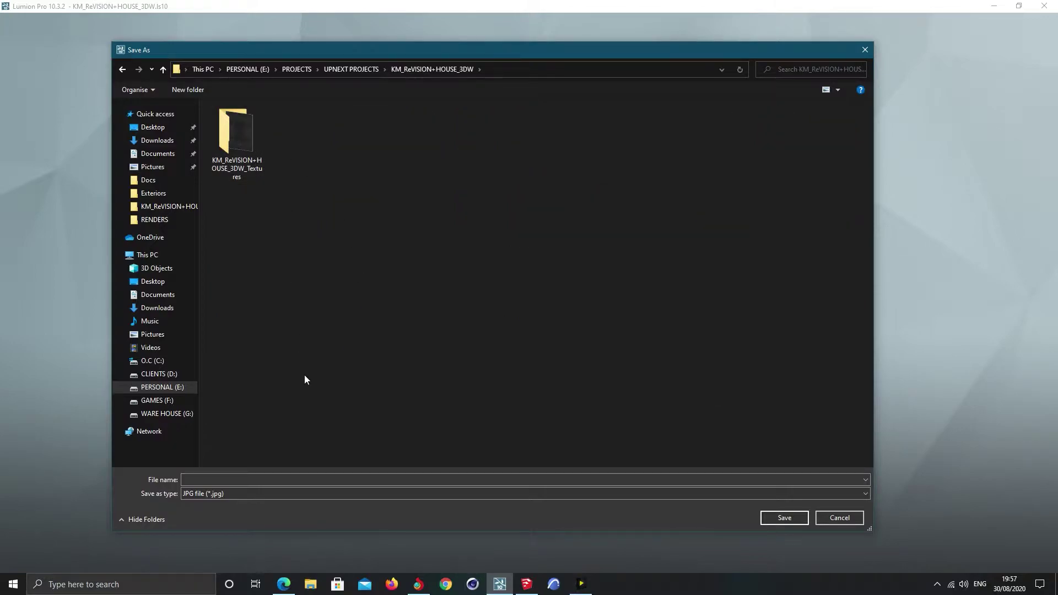
Create a folder named Render inside the project folder and open it
click(188, 90)
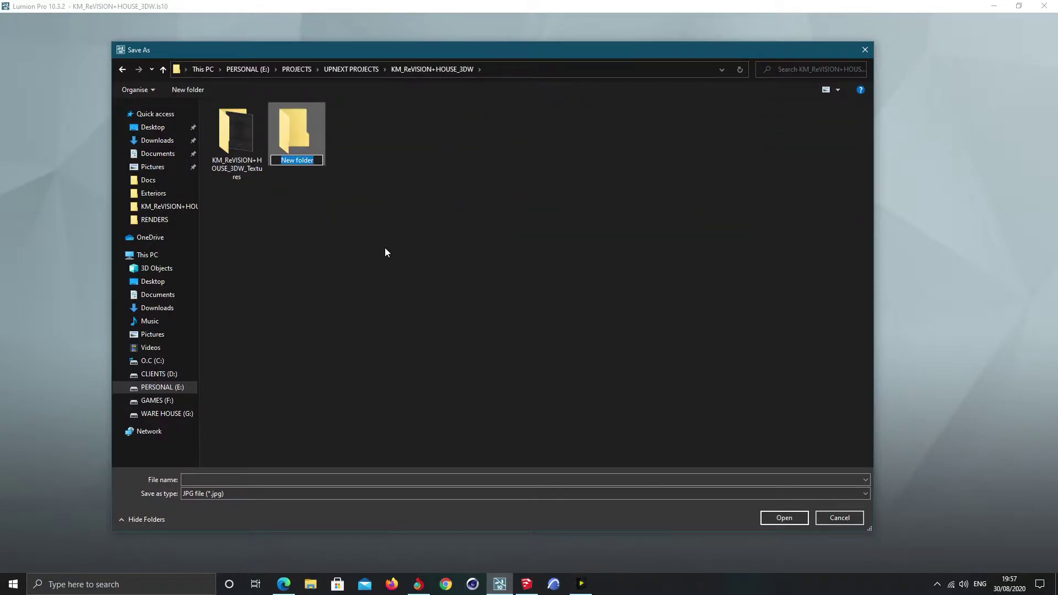
text(rEN)
key(BackSpace)
key(BackSpace)
key(BackSpace)
text(Render)
key(Return)
key(Return)
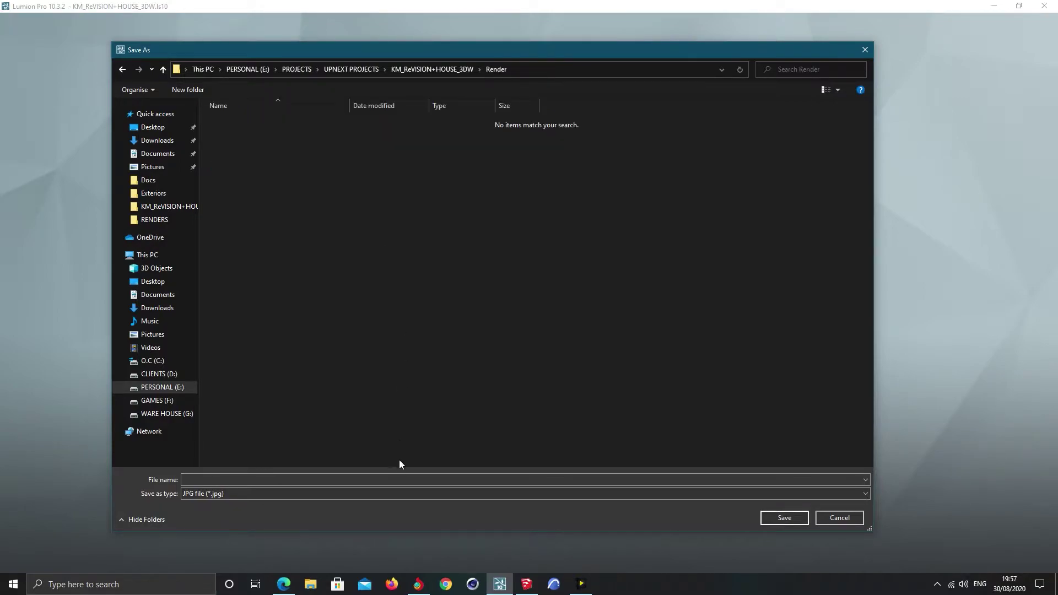
Render the photo to a JPG file named 1, close the finished render and disable the Reflection effect
click(404, 479)
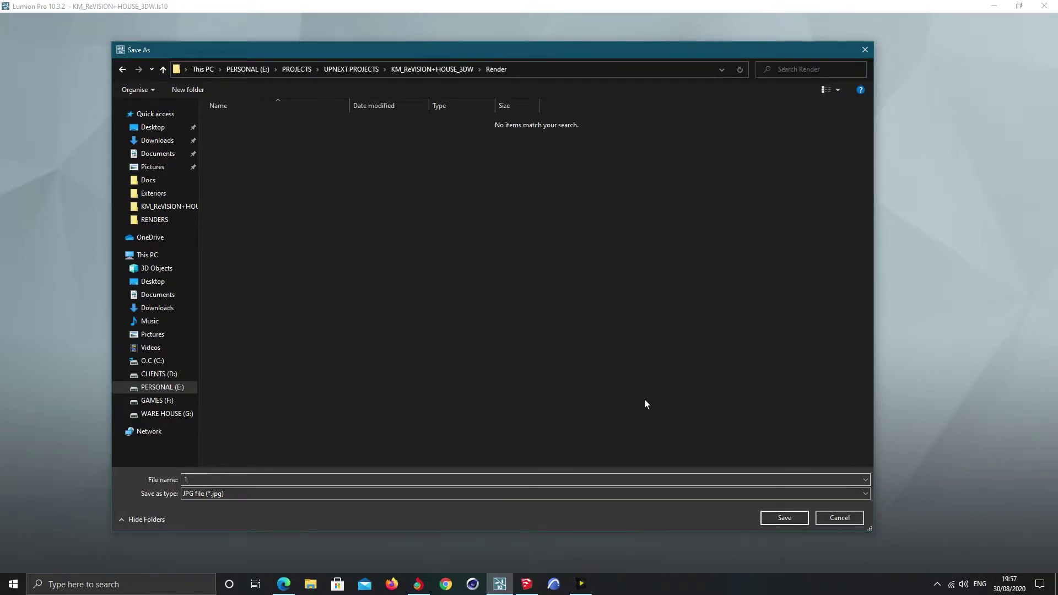
click(792, 518)
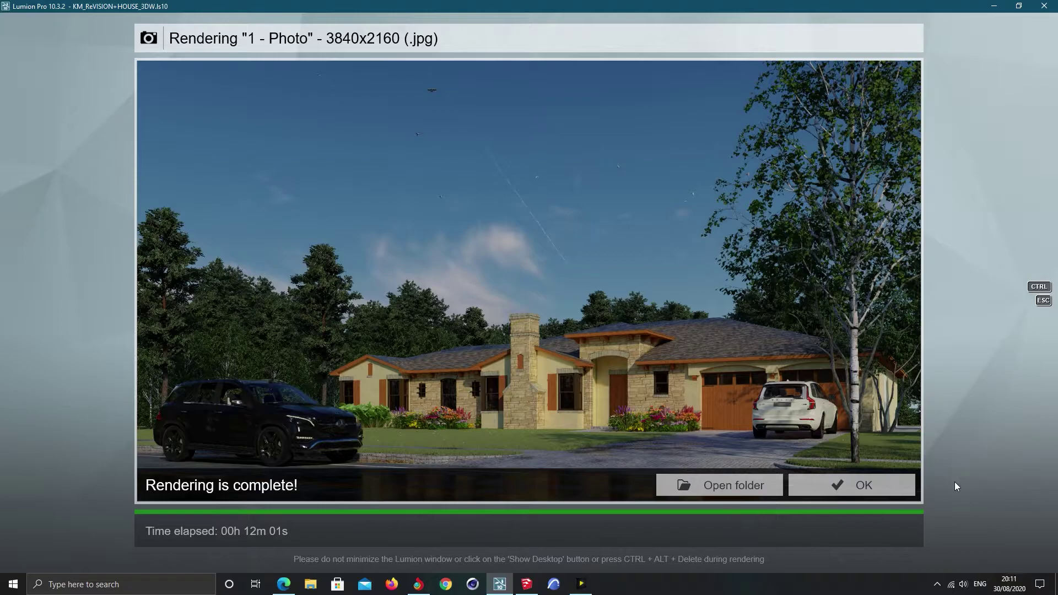
click(866, 486)
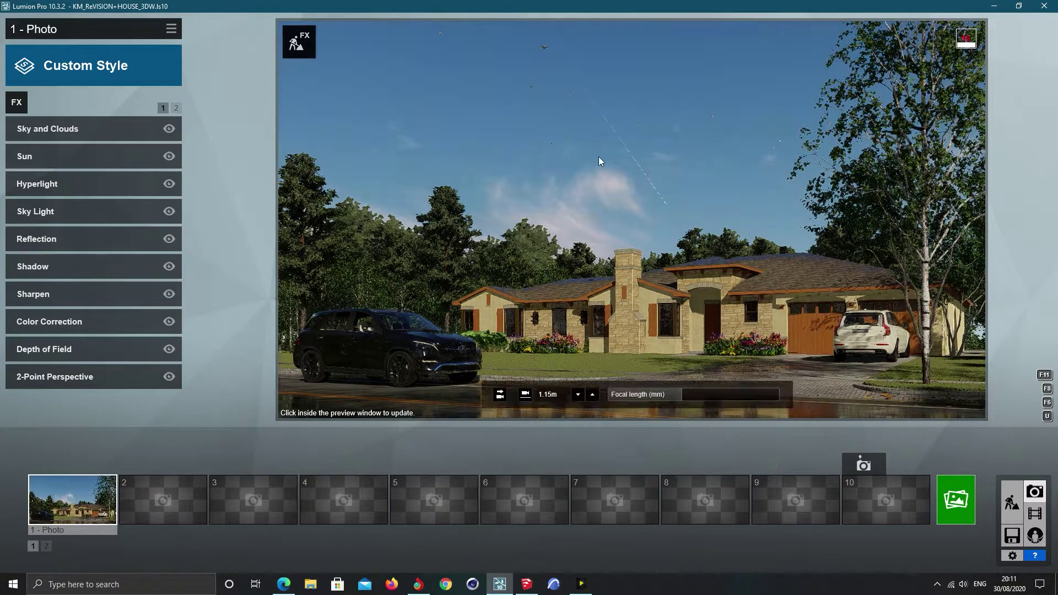
click(169, 239)
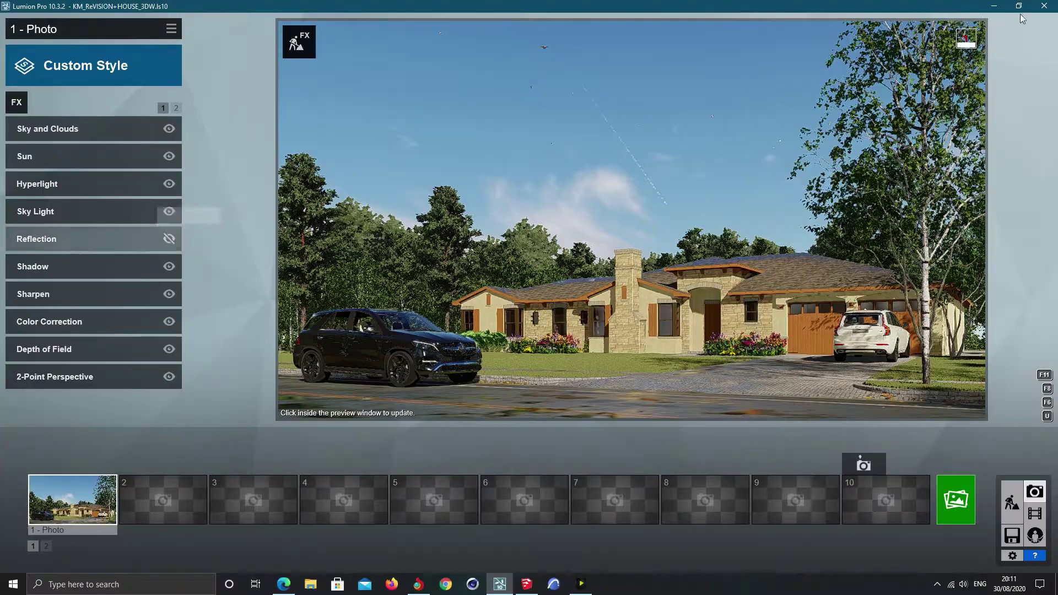
Minimise Lumion, refresh the desktop and launch Adobe Photoshop
click(993, 6)
right_click(634, 135)
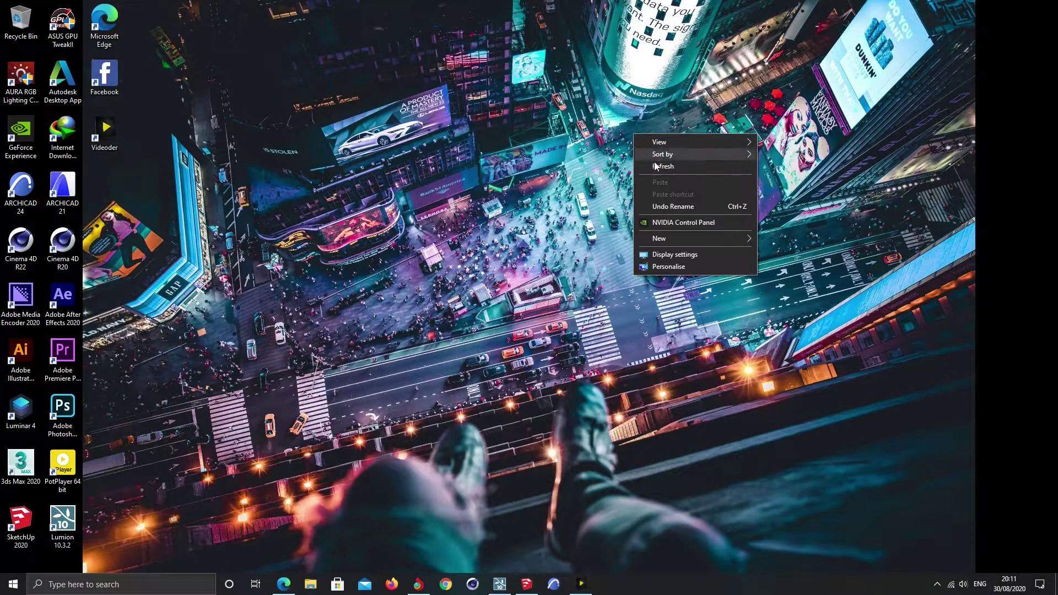
click(654, 165)
right_click(596, 115)
click(635, 150)
right_click(578, 108)
click(607, 140)
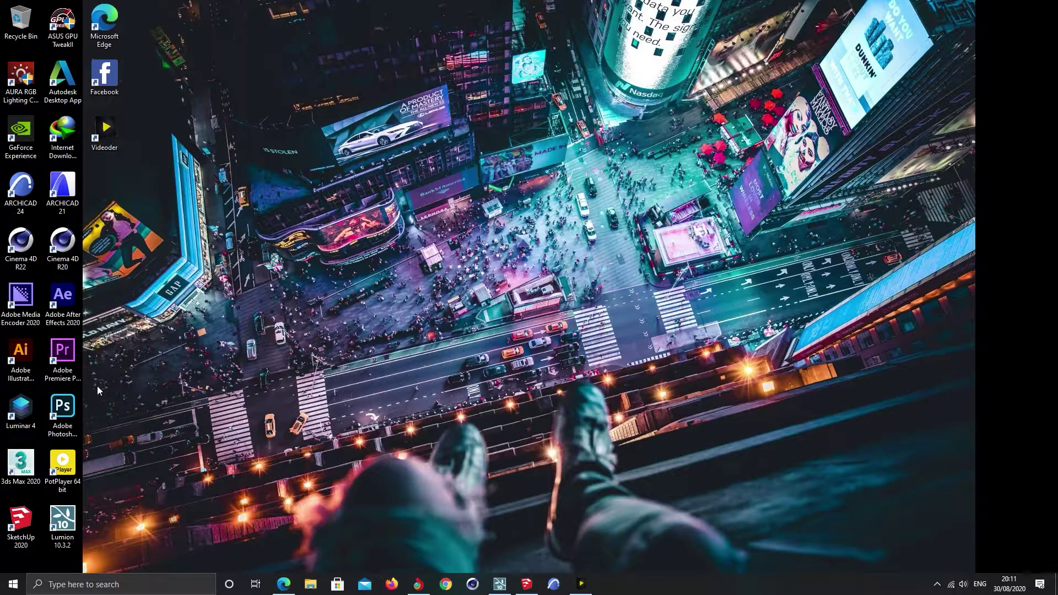
click(68, 409)
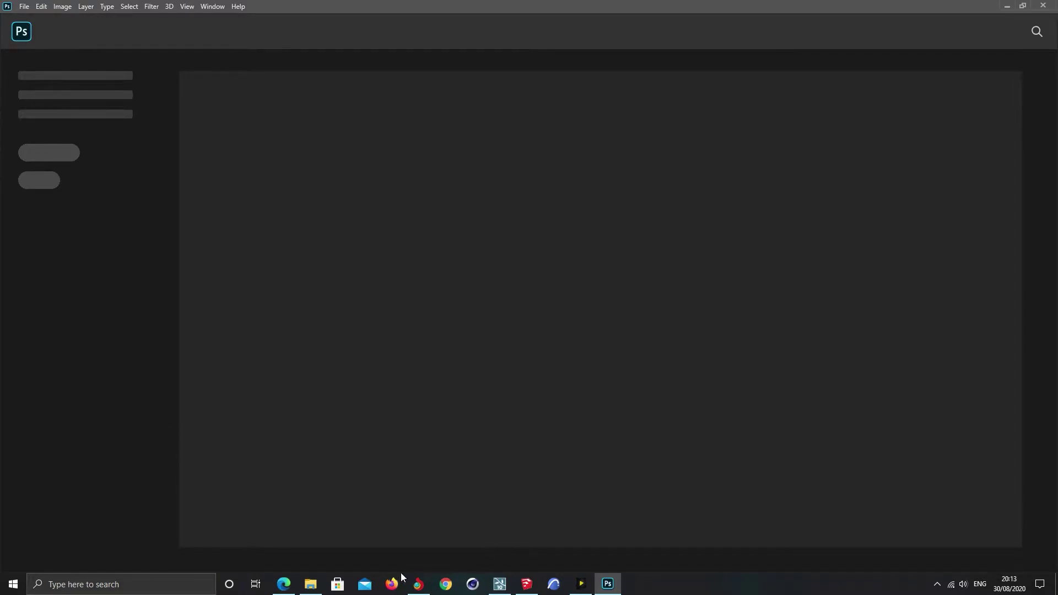
Open the rendered image 1 from the project's Render folder in Photoshop and minimise File Explorer
click(314, 579)
drag(541, 158, 358, 136)
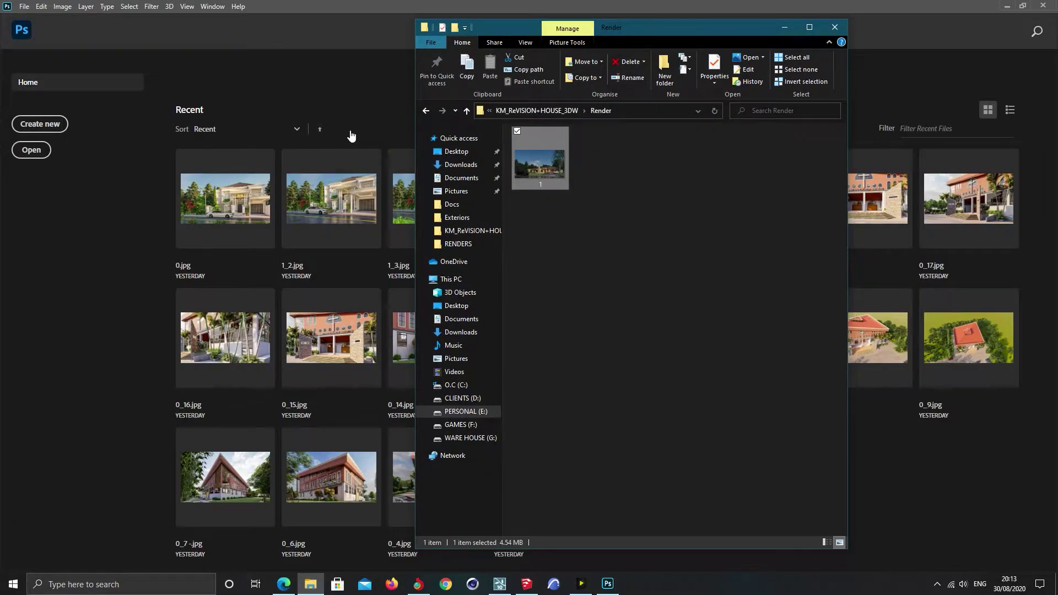
click(784, 30)
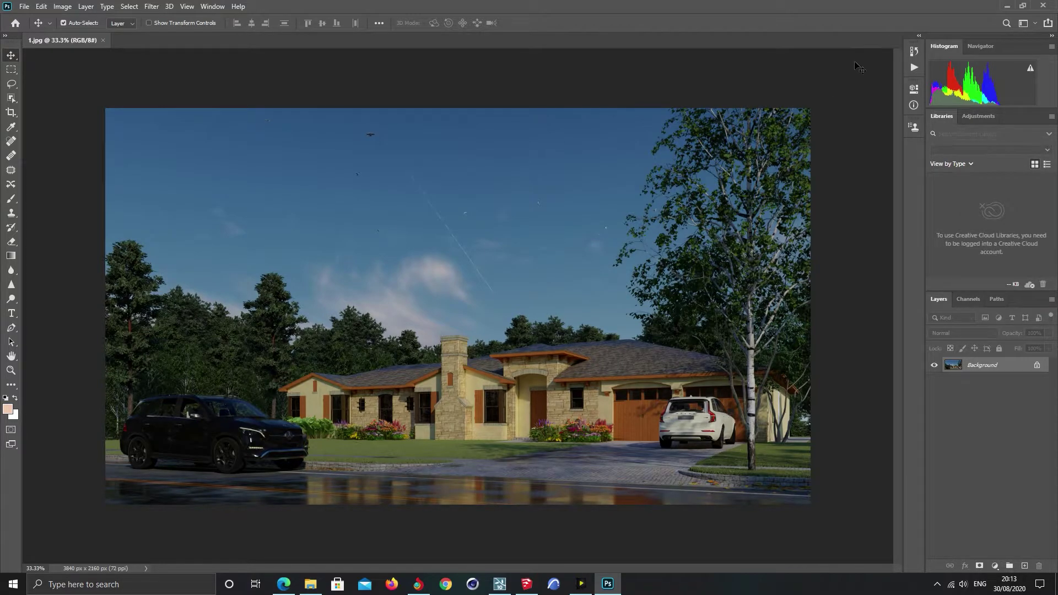
Start the Camera Raw Filter on the render and apply the automatic tone adjustment
alt+scroll(573, 341, up, 1)
alt+scroll(573, 341, up, 1)
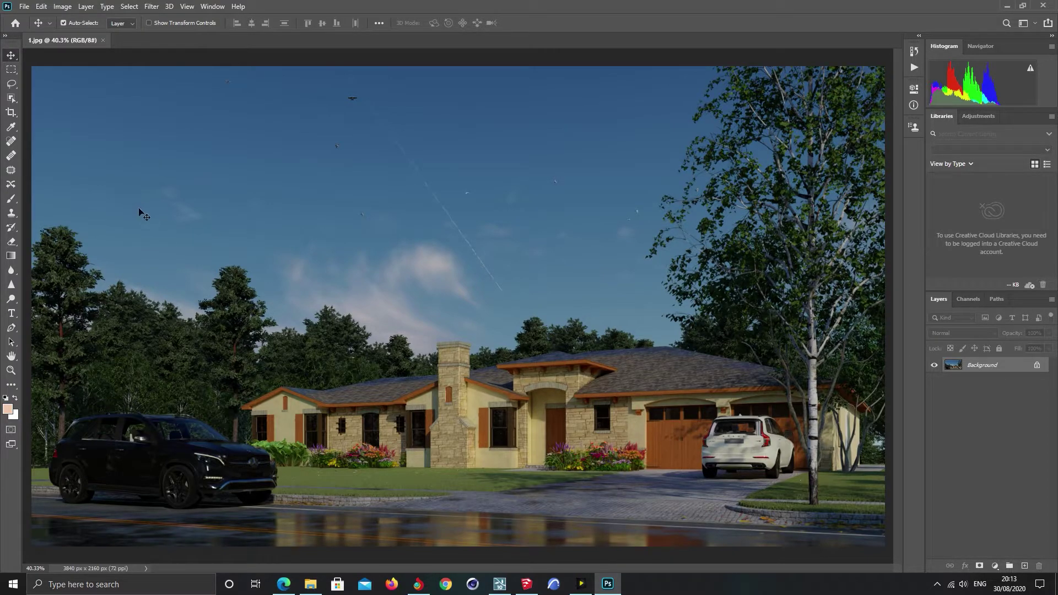
click(152, 7)
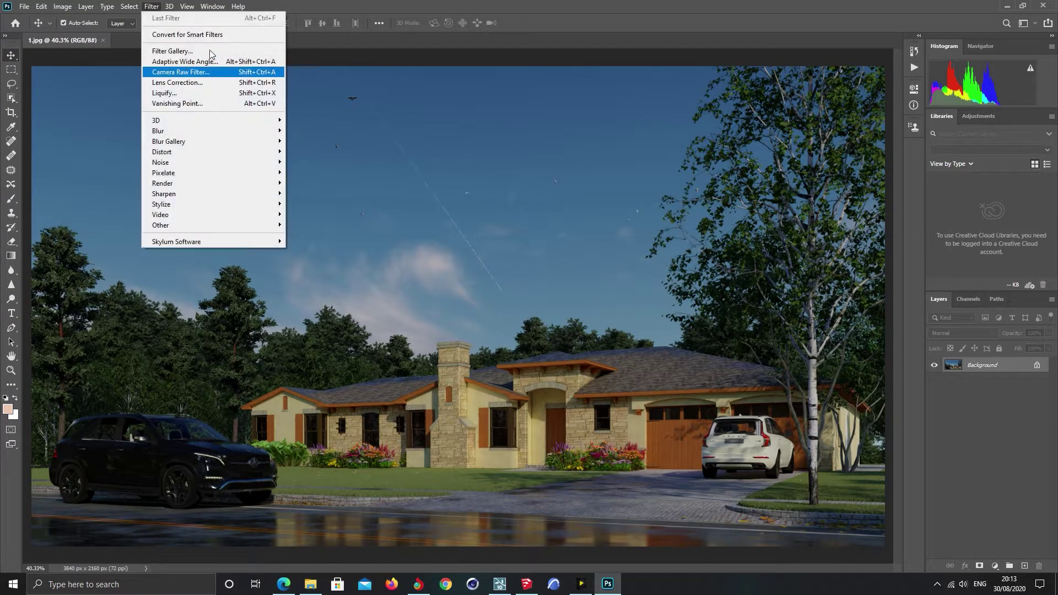
click(240, 74)
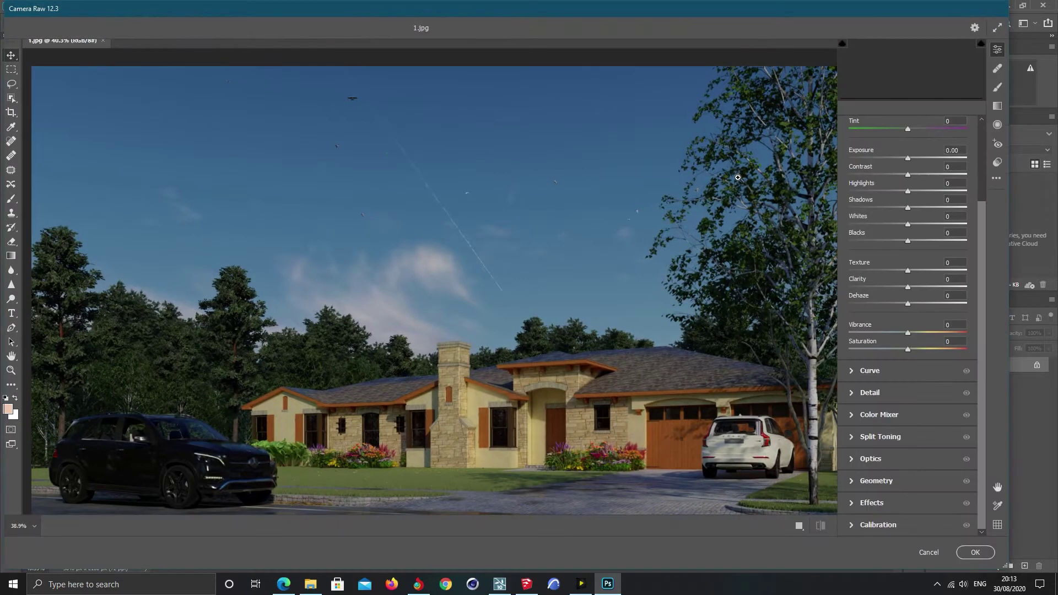
scroll(980, 194, up, 3)
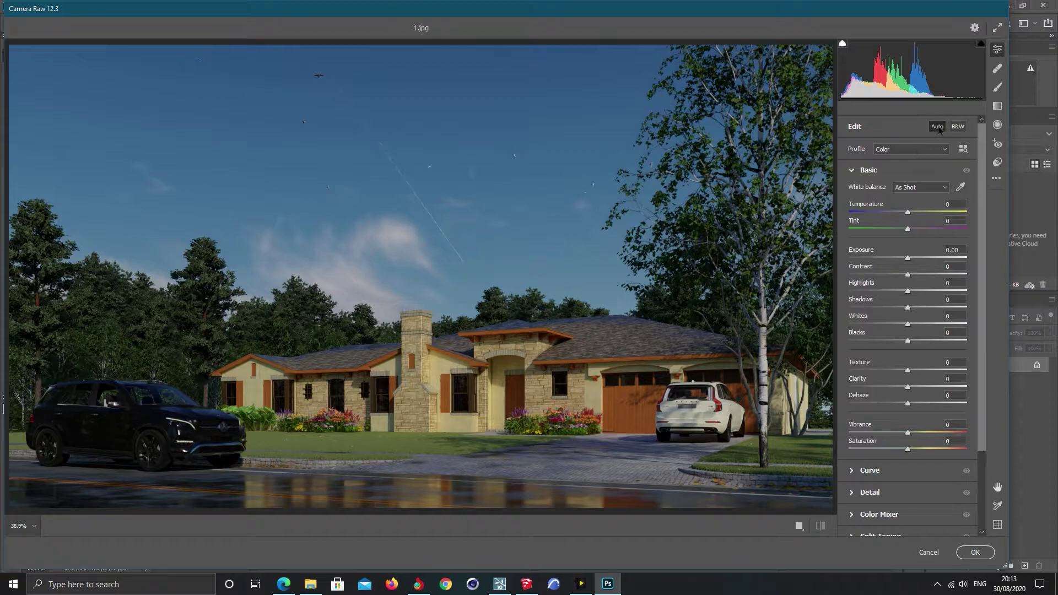
click(937, 127)
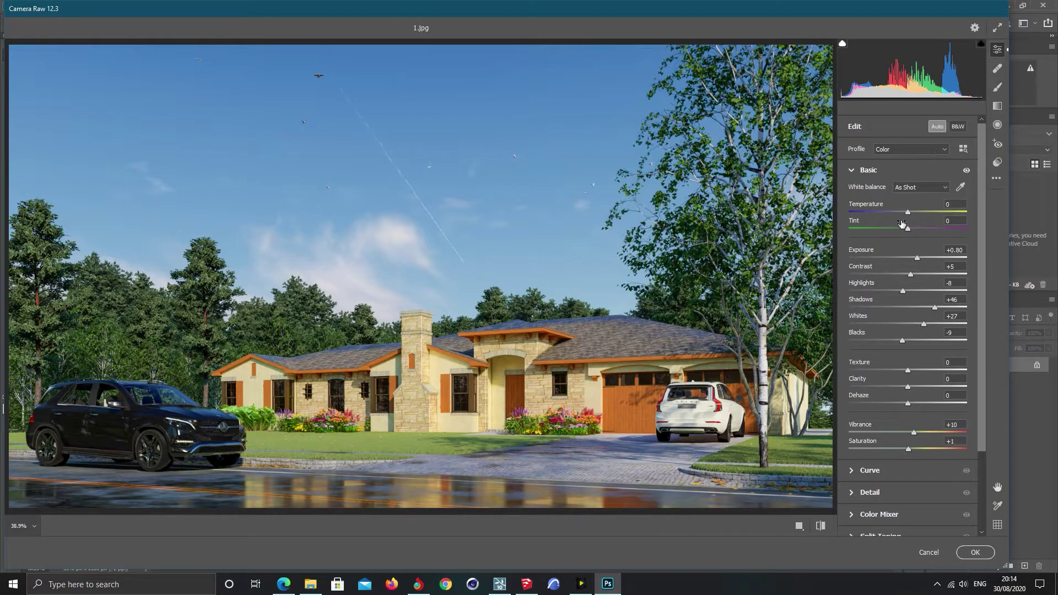
Try a cooler temperature of -8, reset it to 0, and warm the image to a temperature of +5
drag(910, 215, 904, 219)
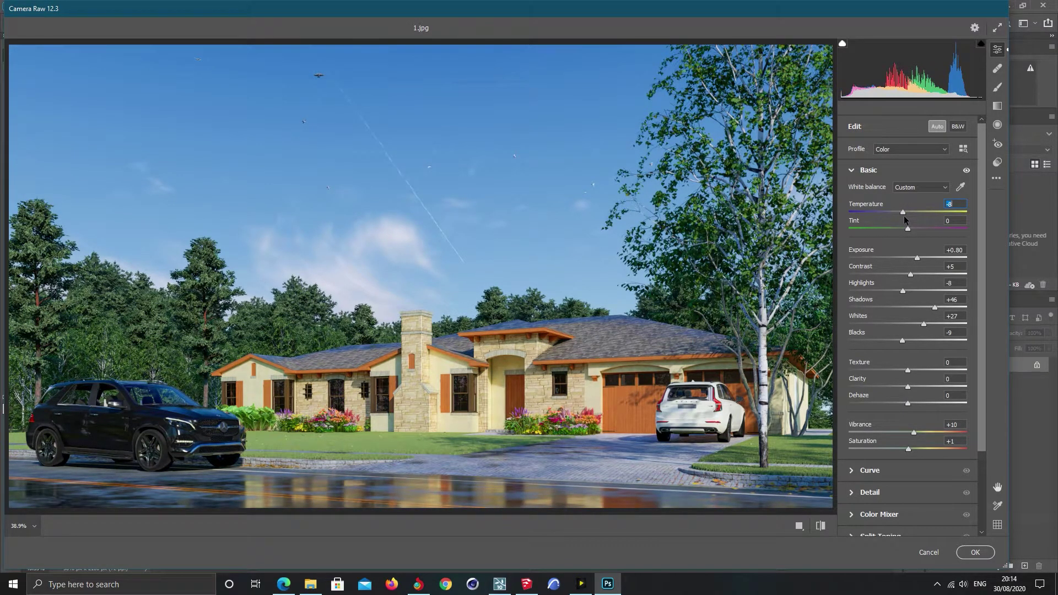
text(0)
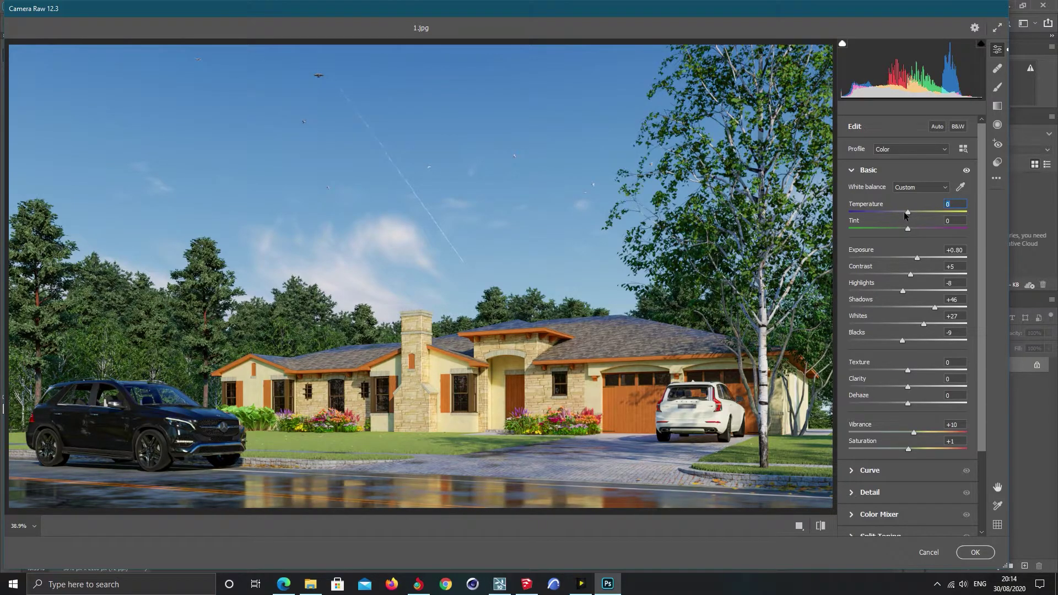
drag(938, 210, 943, 210)
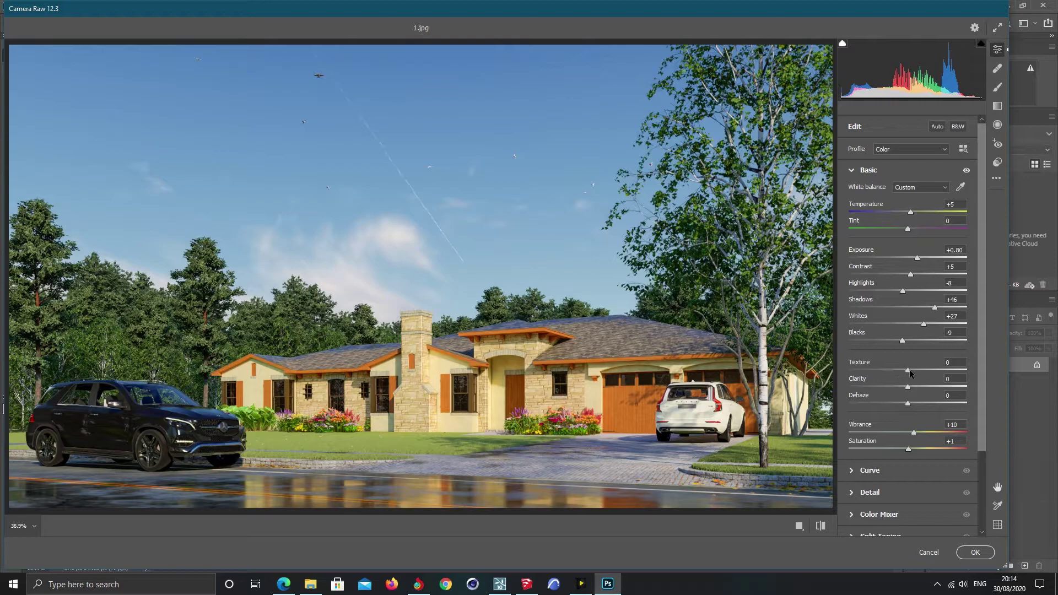
Raise the render's texture to +25 and its clarity to +67 in Camera Raw
drag(909, 373, 979, 384)
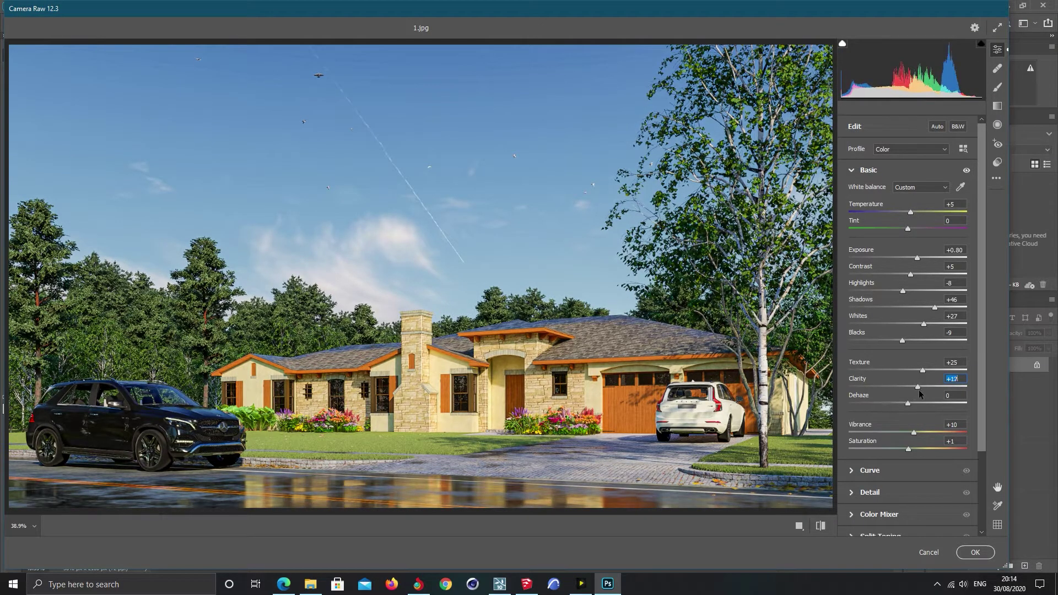
mouse_move(955, 385)
mouse_down()
mouse_move(928, 384)
mouse_move(946, 382)
mouse_up()
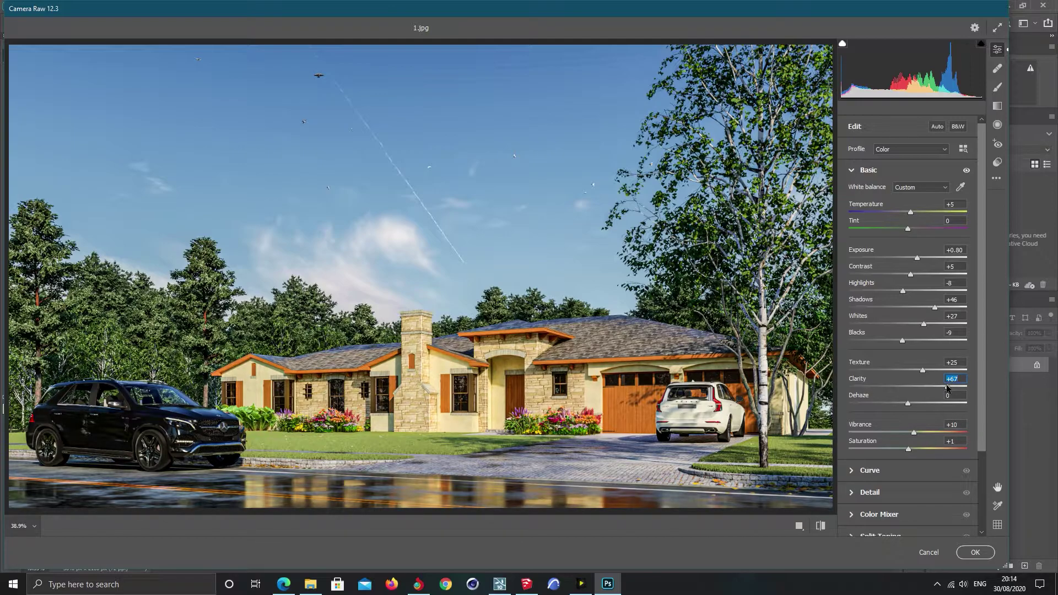
Set the render's clarity to +40 and texture to +25, and try a dehaze of +8 before resetting it to 0
mouse_move(947, 386)
mouse_down()
mouse_move(896, 387)
mouse_move(939, 392)
mouse_up()
drag(922, 372, 946, 370)
drag(946, 371, 920, 376)
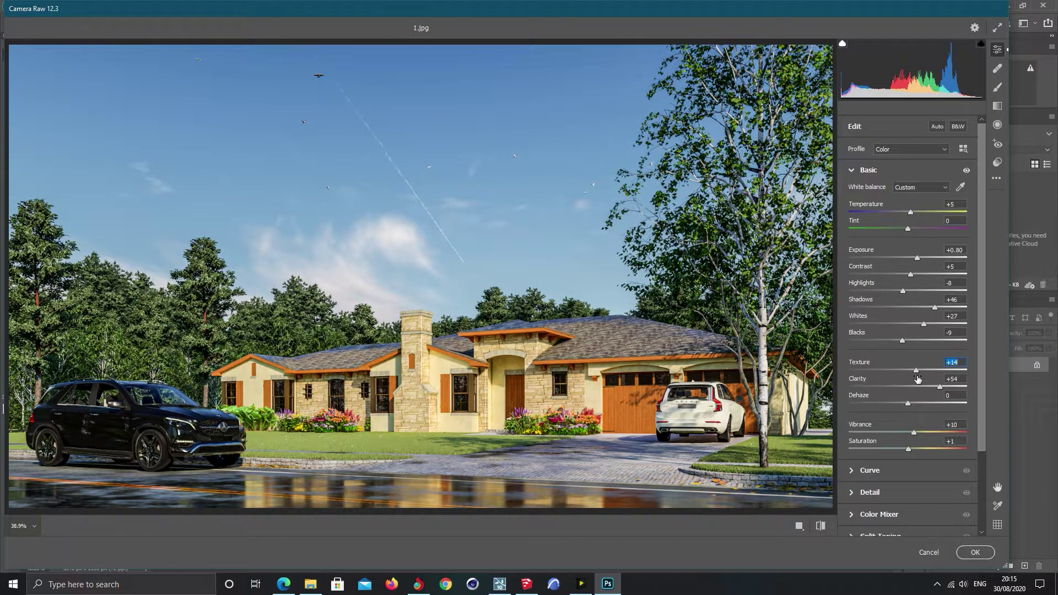
drag(939, 388, 923, 369)
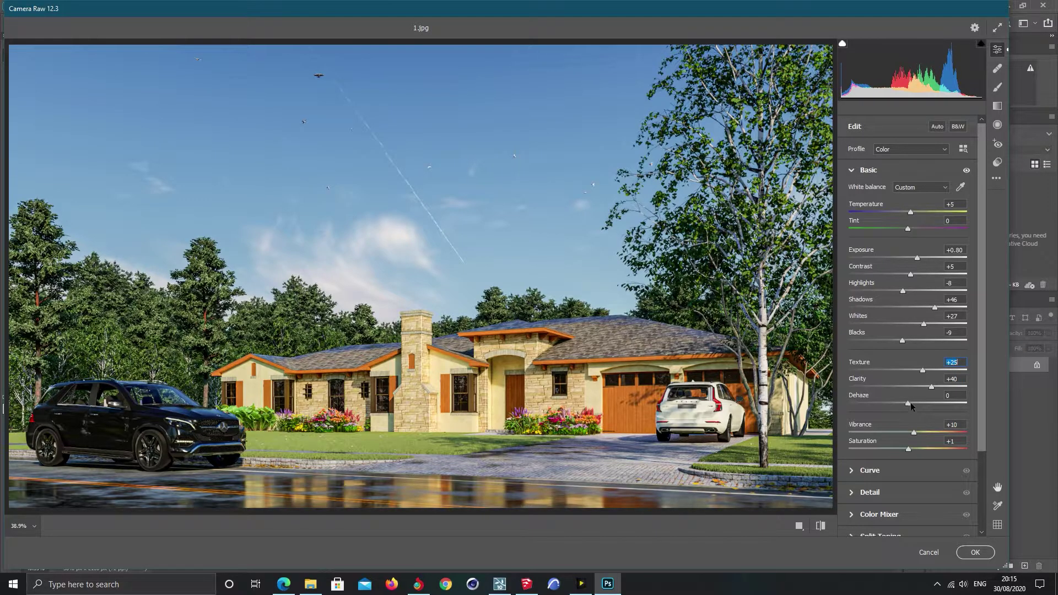
mouse_move(907, 405)
mouse_down()
mouse_move(845, 407)
mouse_move(913, 406)
mouse_up()
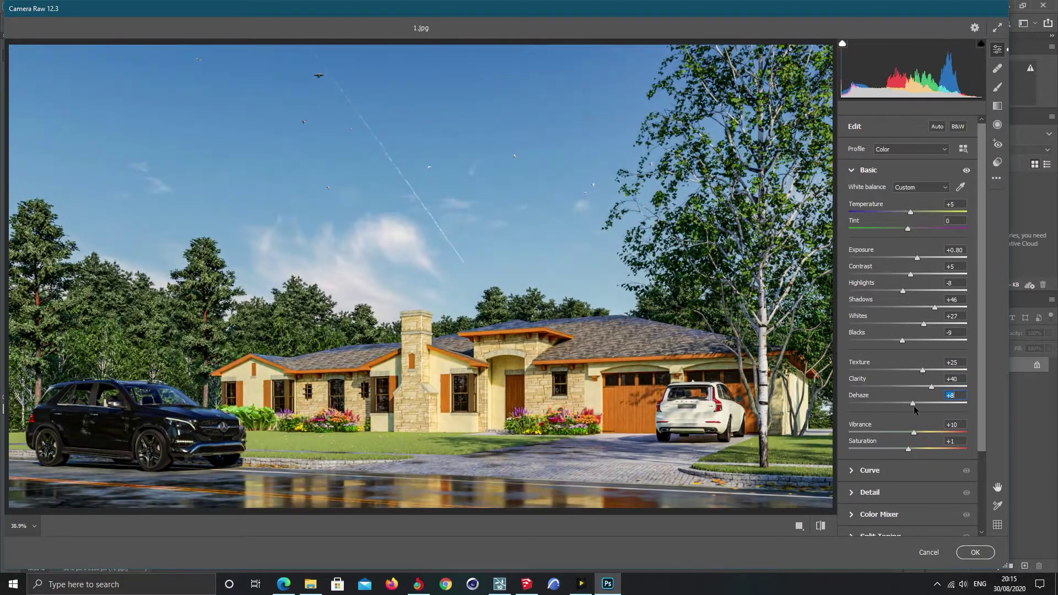
double_click(912, 403)
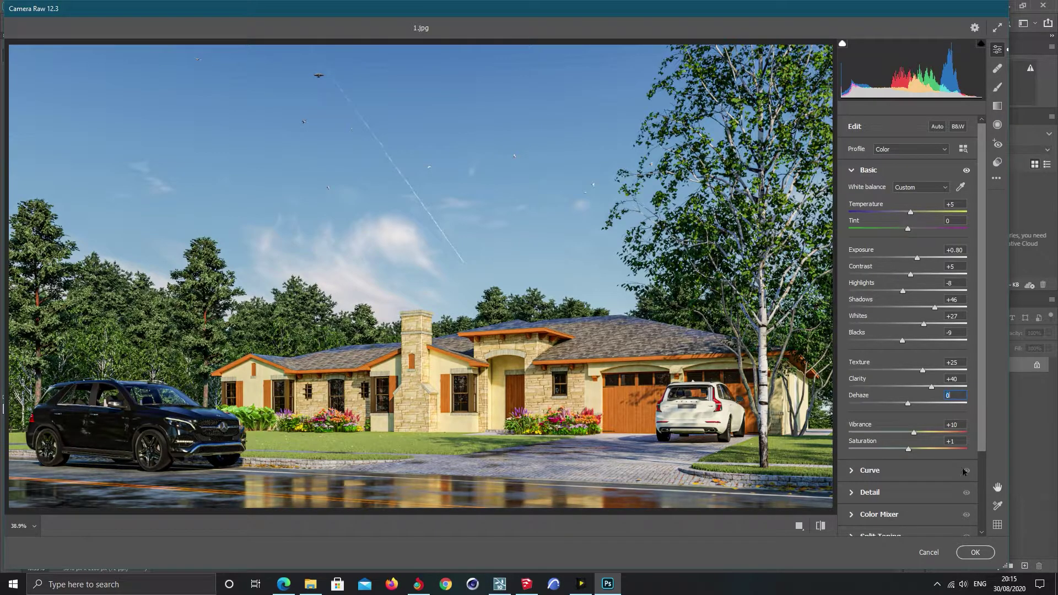
Raise the render's sharpening slightly in the Detail settings and apply the Camera Raw adjustments
drag(983, 434, 984, 383)
drag(981, 407, 973, 481)
click(862, 422)
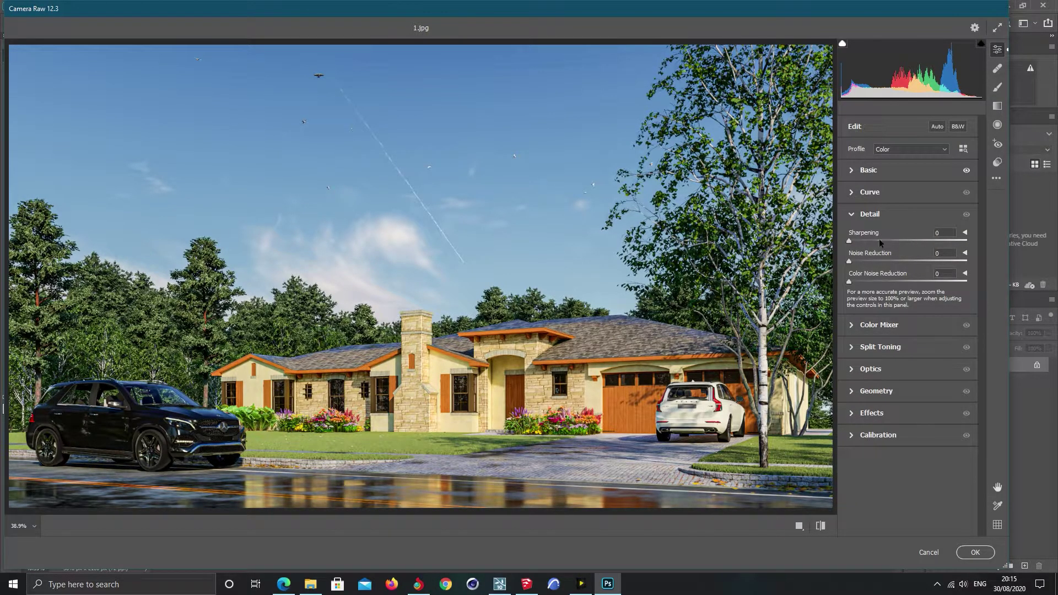
drag(849, 241, 868, 282)
click(854, 215)
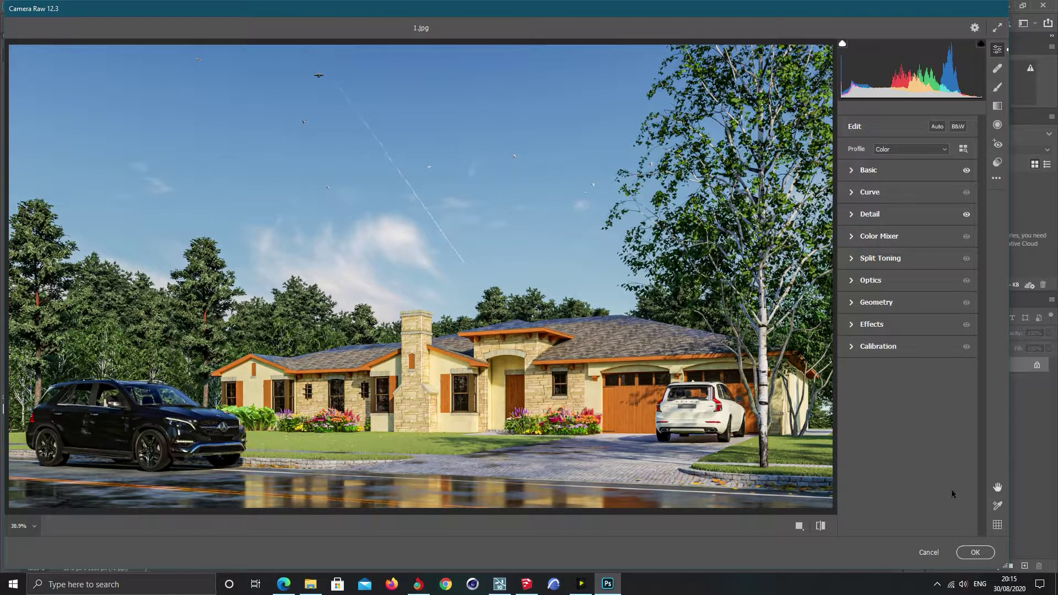
click(974, 552)
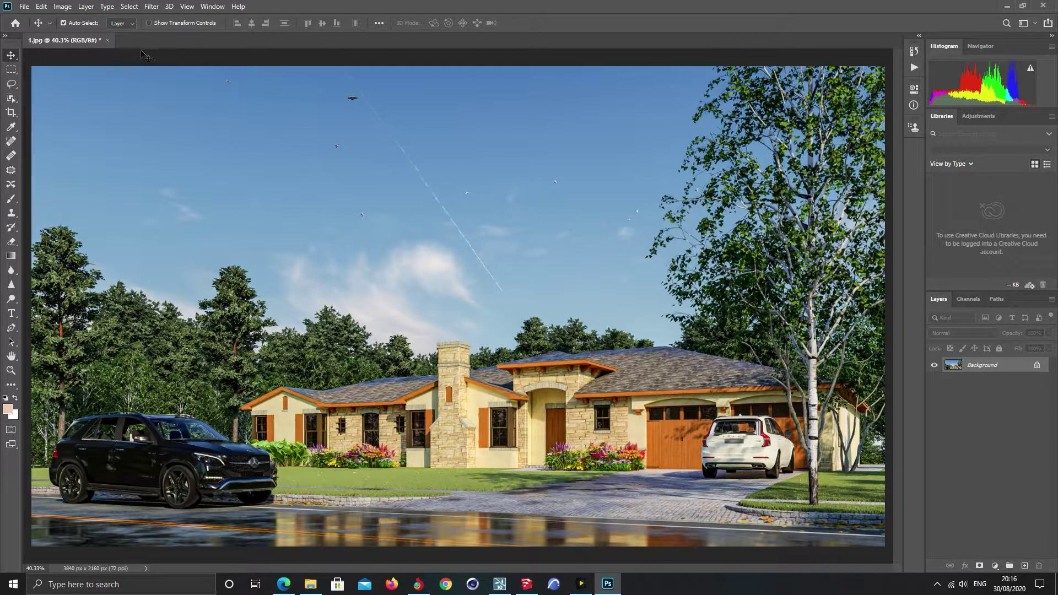
Add a Photo Filter adjustment layer above the render using Warming Filter (85) at 10% density
click(994, 566)
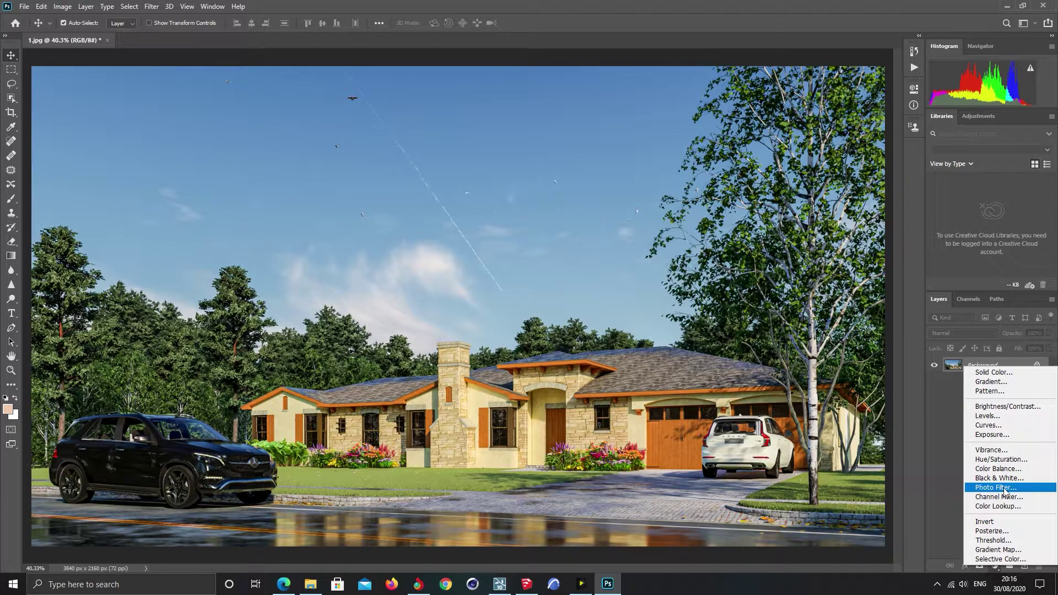
click(1023, 490)
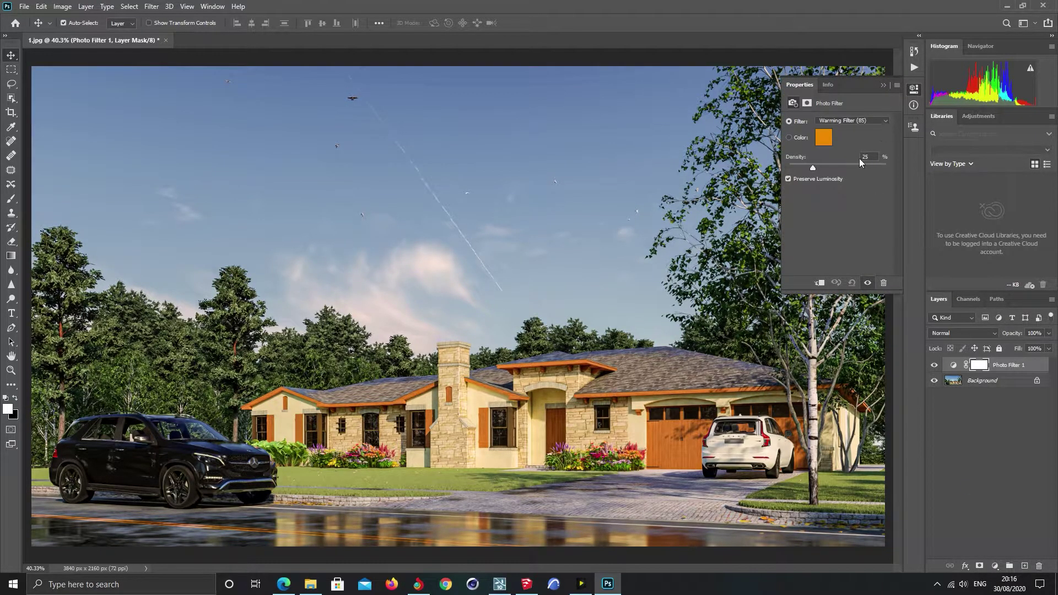
drag(871, 156, 851, 158)
text(10)
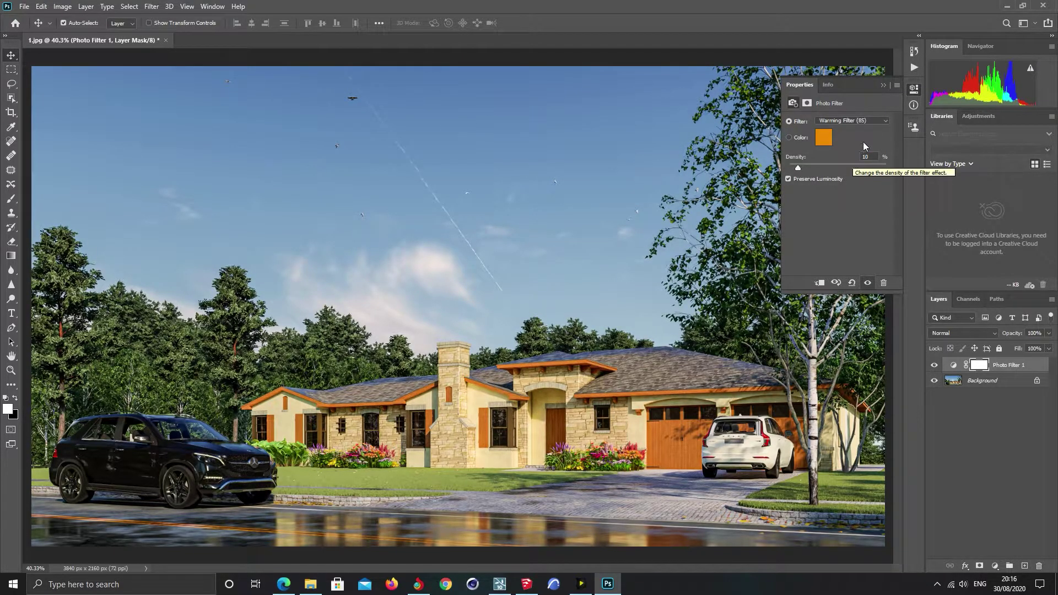
Change the photo filter to Cooling Filter (82) at 5% density and collapse its properties
click(865, 121)
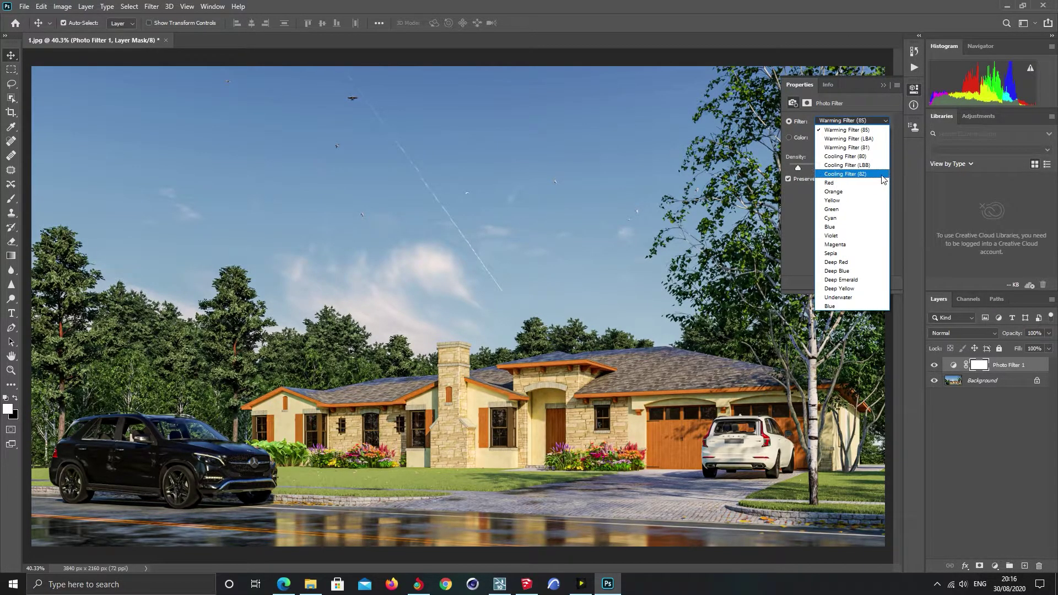
click(856, 173)
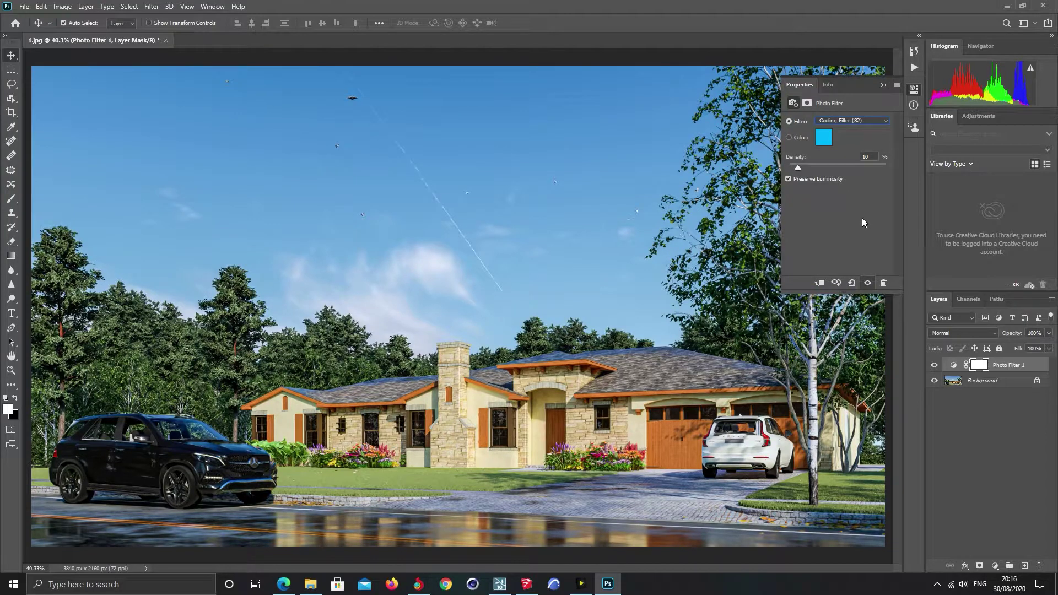
click(860, 157)
text(5)
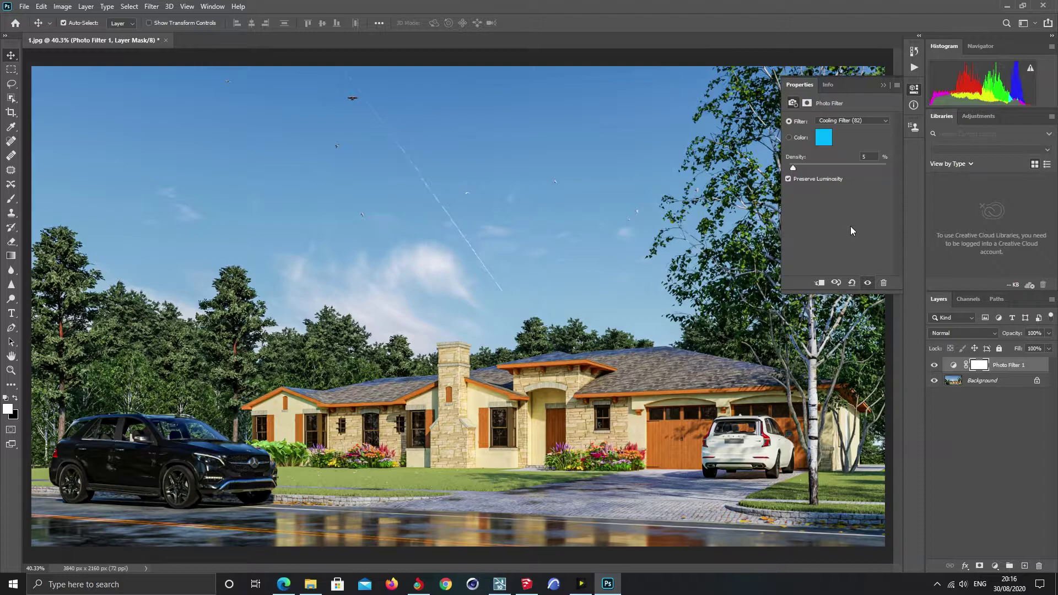
click(928, 418)
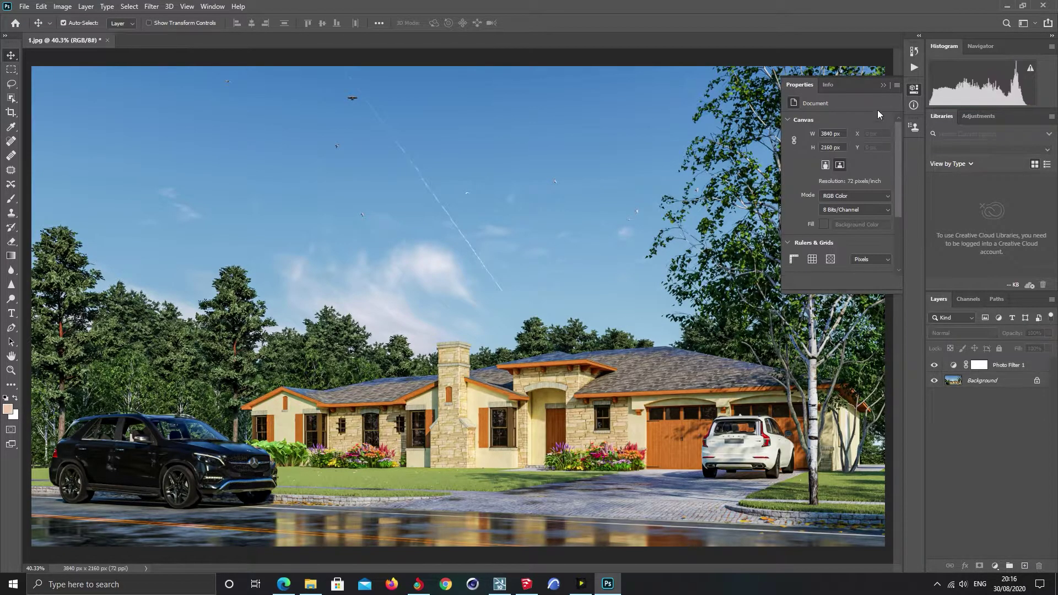
click(883, 86)
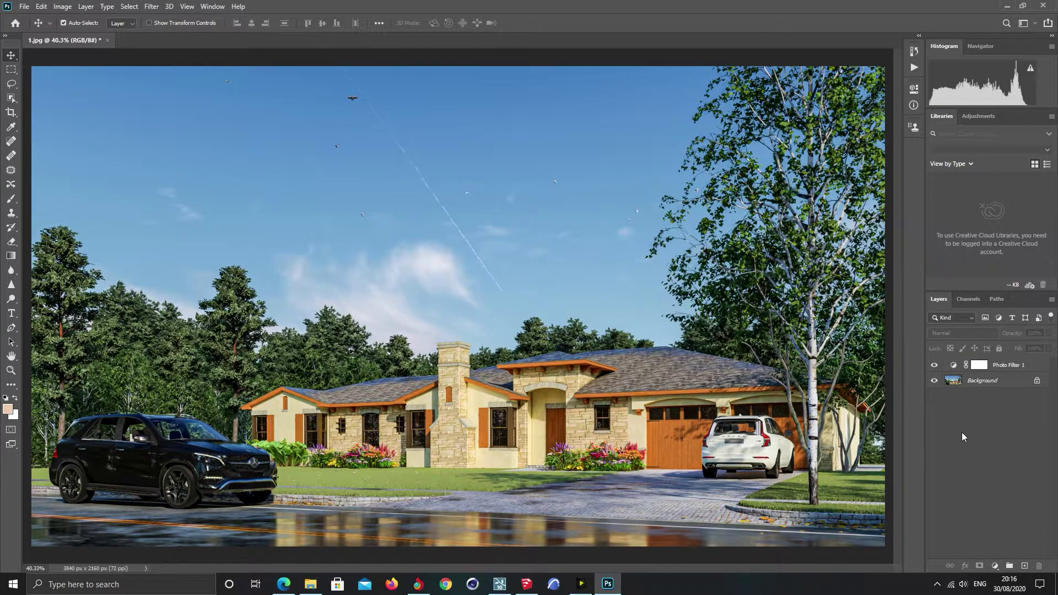
Save the enhanced render as JPEG file 1 in the Render folder, replacing the existing file, at maximum quality 12 with Baseline (Standard) format
click(24, 6)
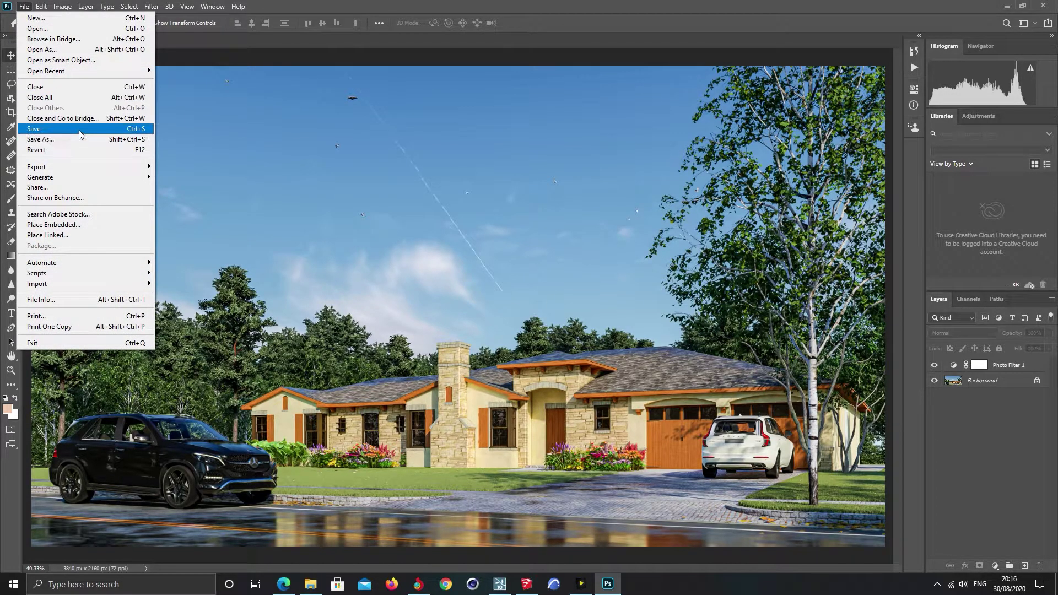
click(79, 139)
click(576, 388)
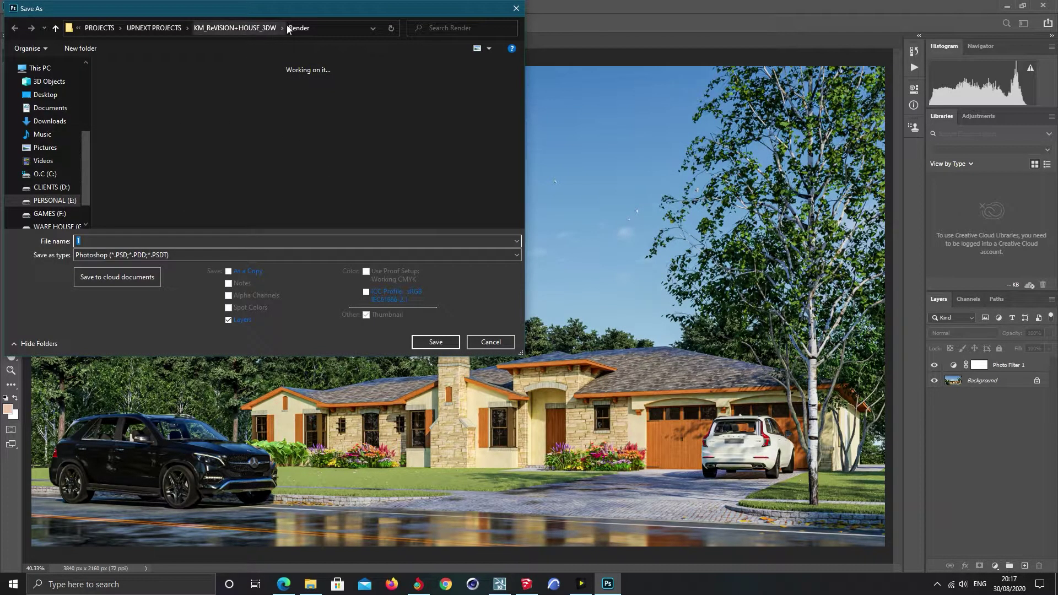
click(239, 255)
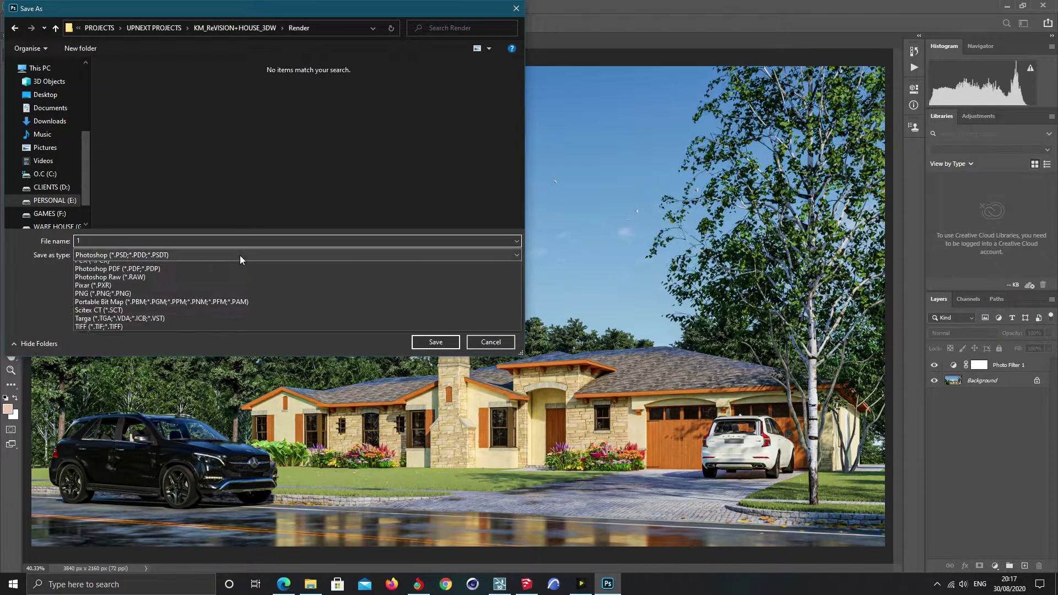
click(240, 342)
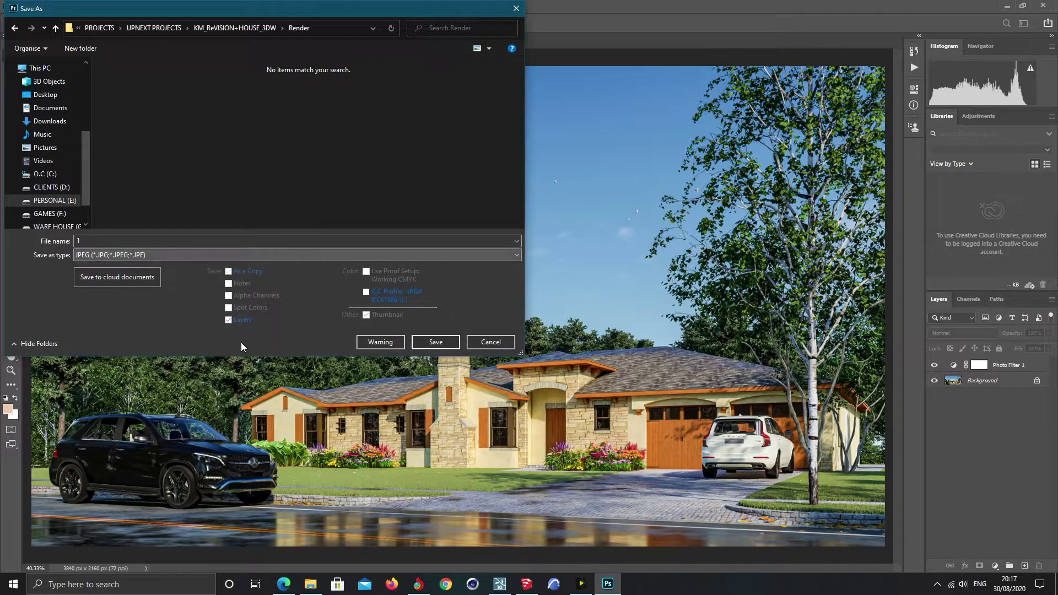
click(433, 342)
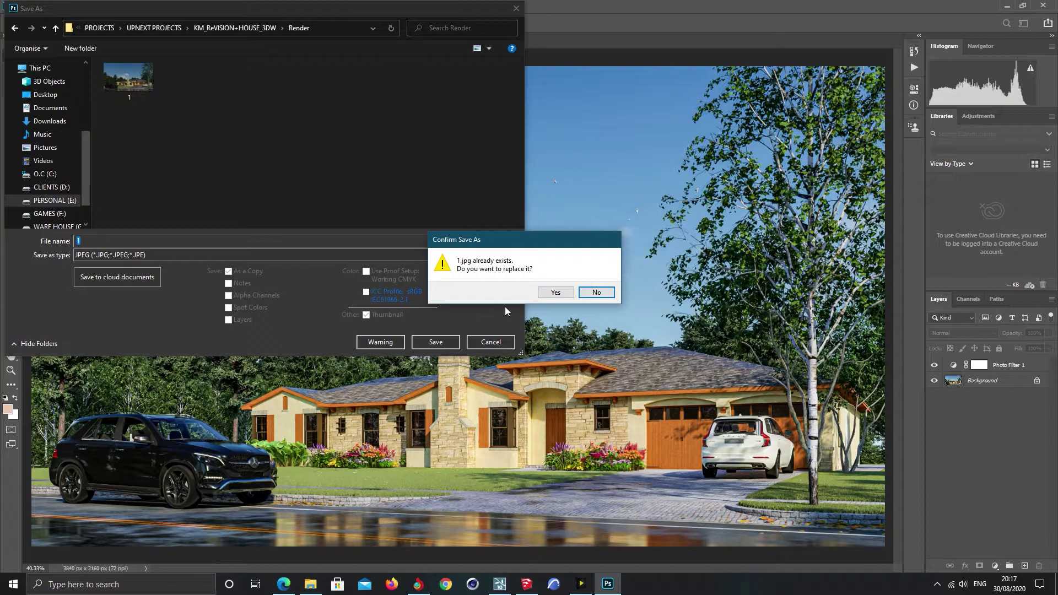
click(556, 292)
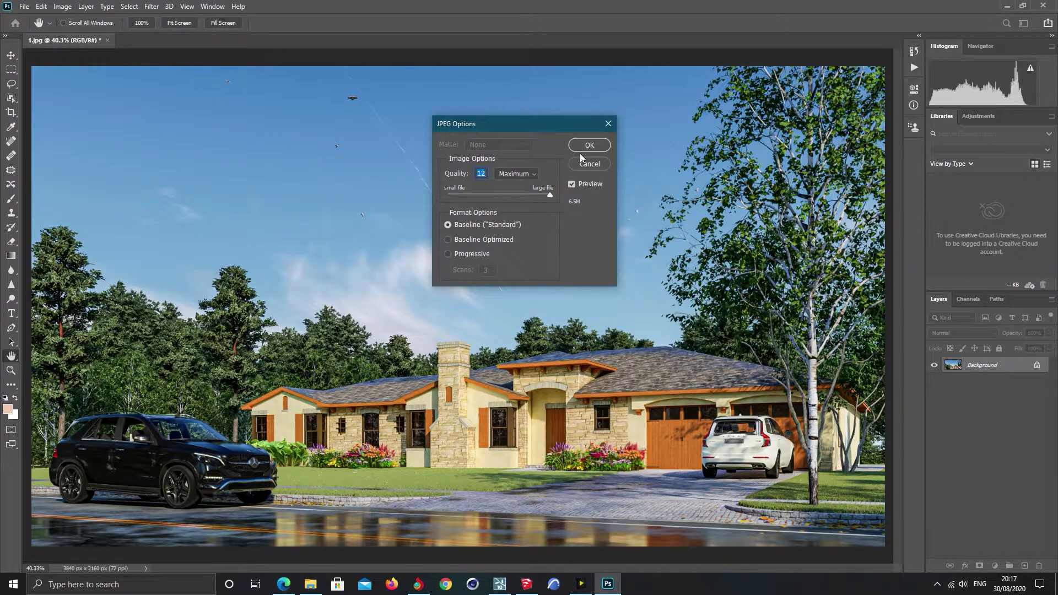
click(586, 145)
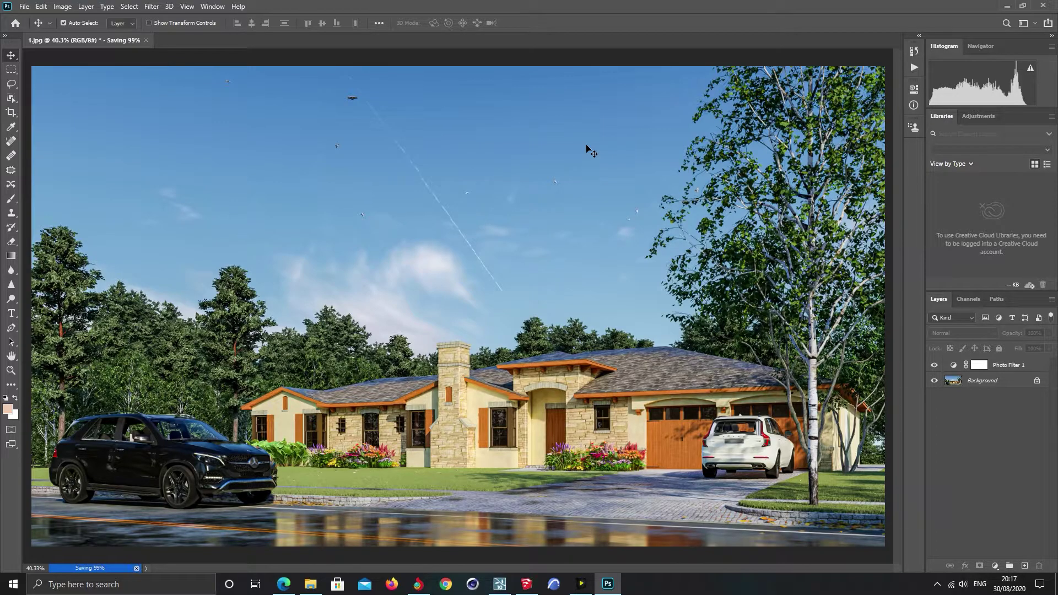
Minimise Photoshop and refresh the desktop
click(1007, 6)
right_click(584, 189)
click(600, 219)
right_click(557, 142)
click(570, 173)
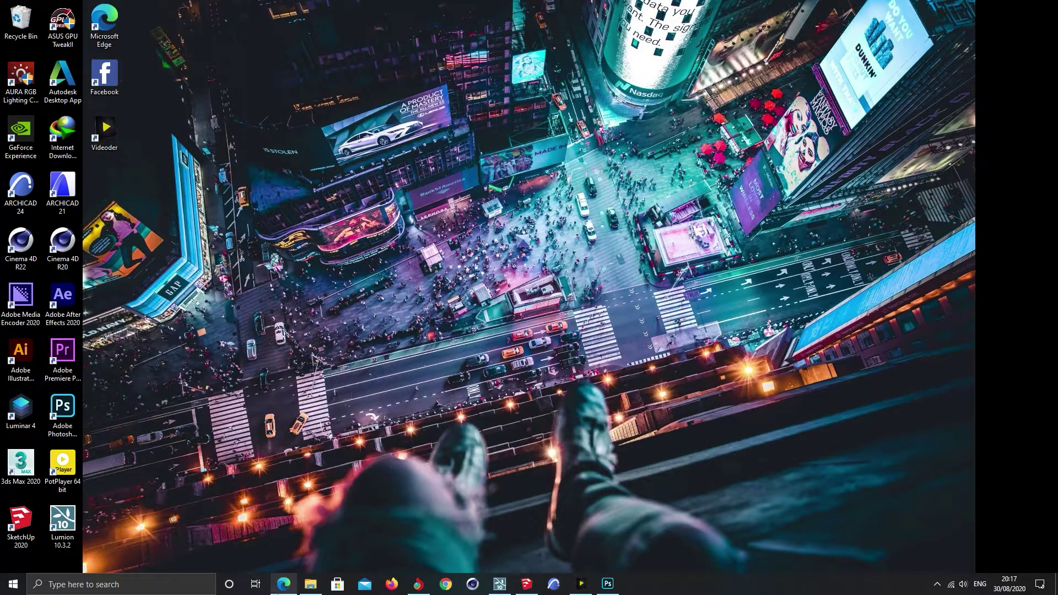
View the saved image 1 from the Render folder in Photos, close it, and minimise File Explorer
click(310, 584)
click(550, 150)
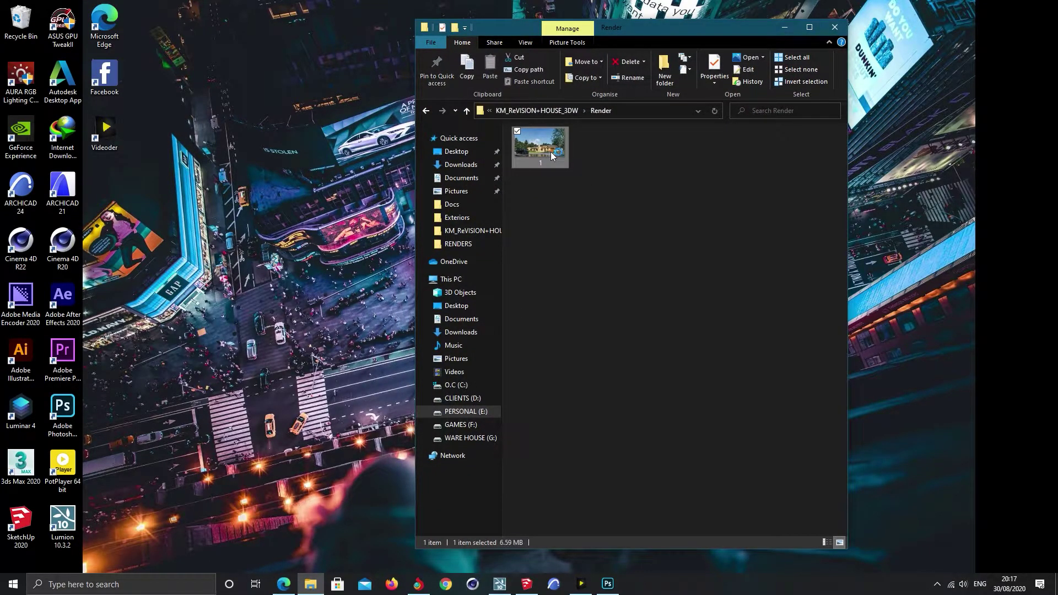
double_click(550, 151)
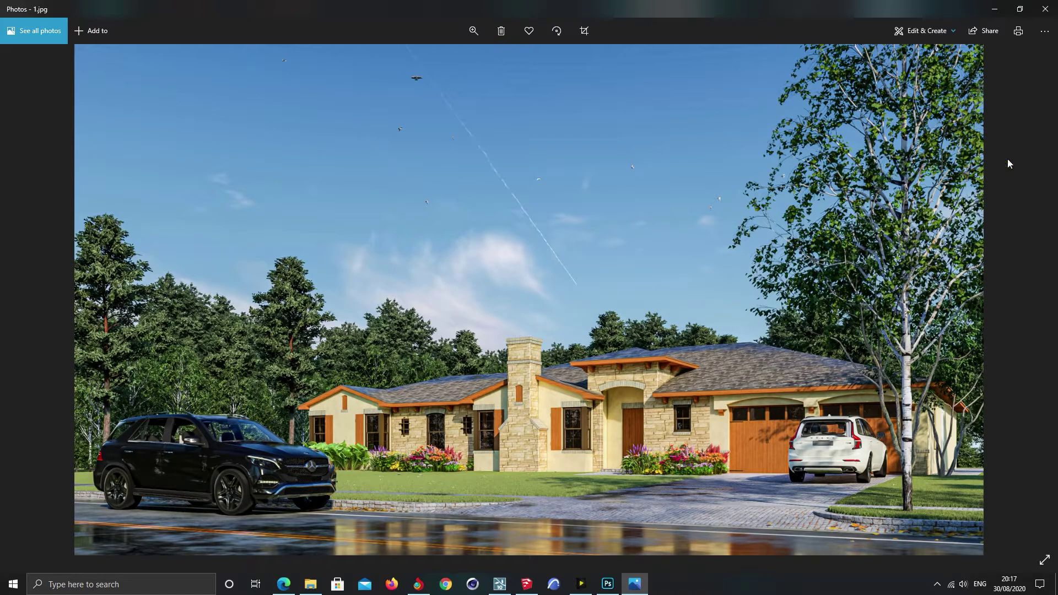
click(1044, 9)
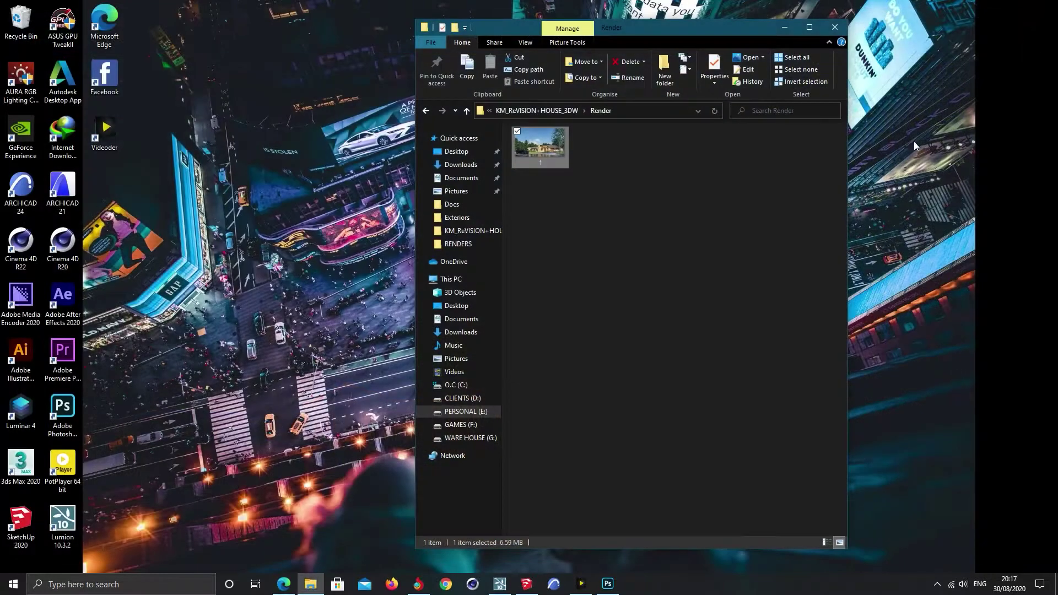
click(784, 28)
right_click(732, 81)
click(756, 115)
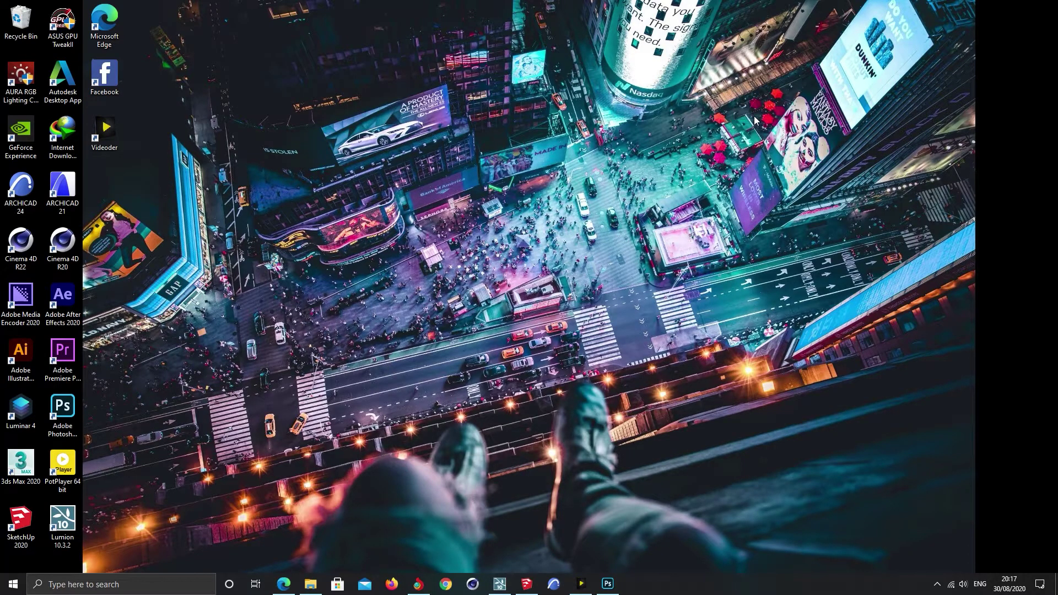